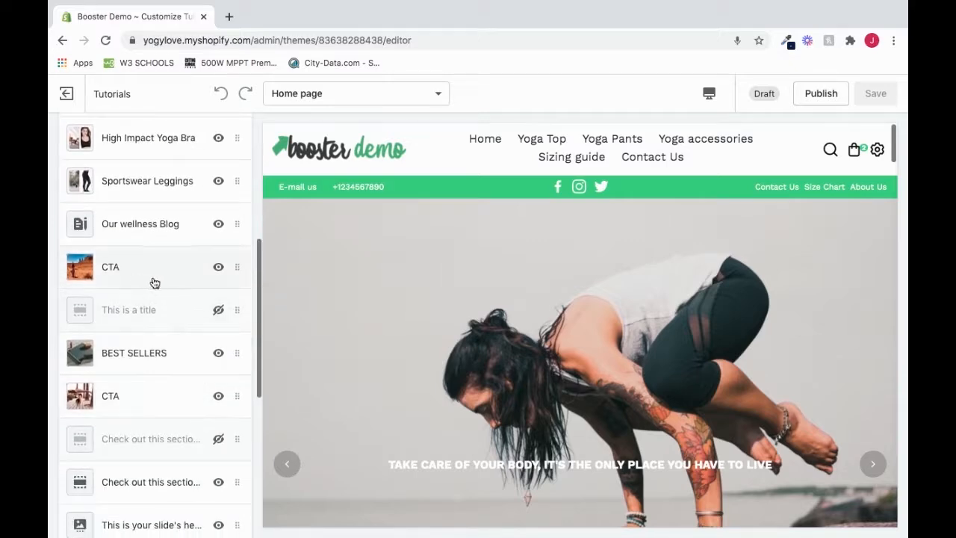
Step: Add a Newsletter content block to the CTA section that has the desert image
click(136, 278)
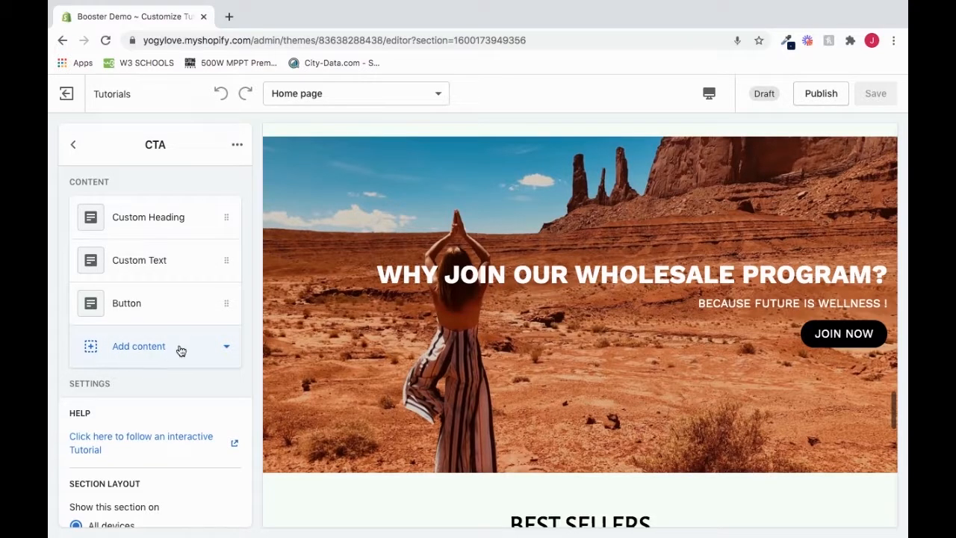
click(180, 350)
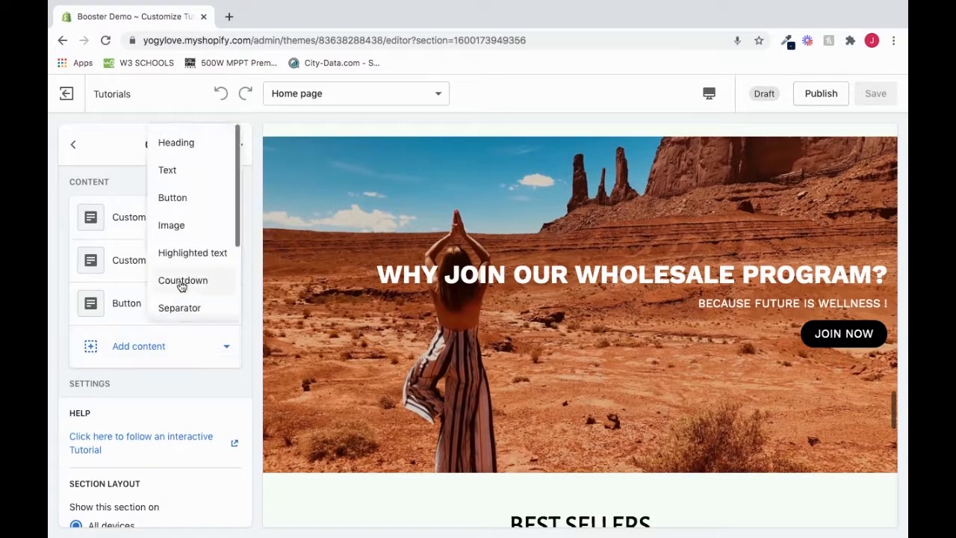
scroll(180, 281, down, 2)
scroll(181, 286, down, 1)
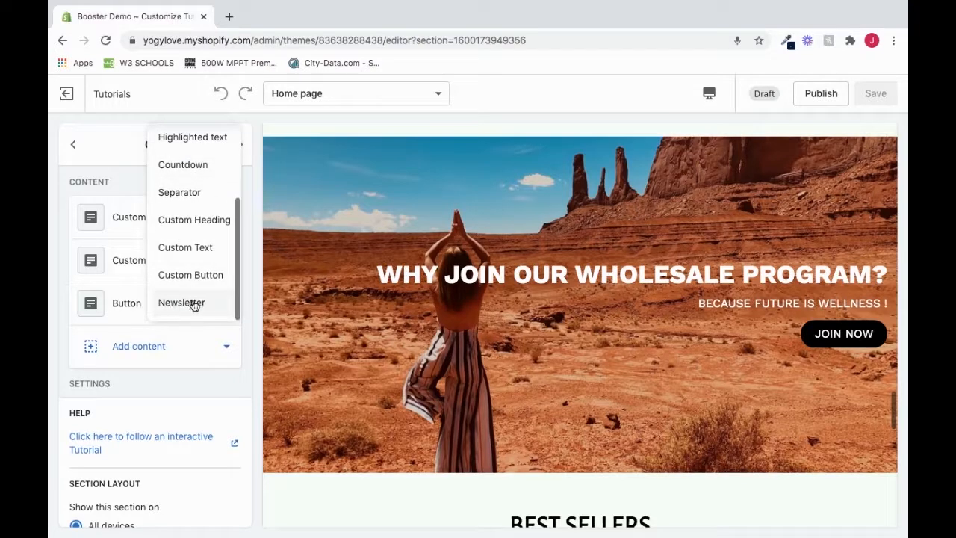
click(192, 306)
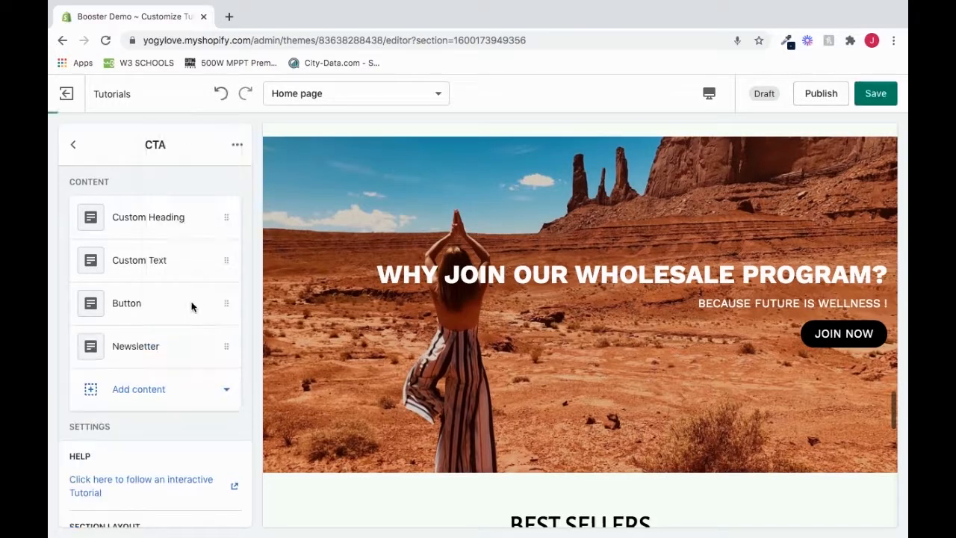
click(191, 306)
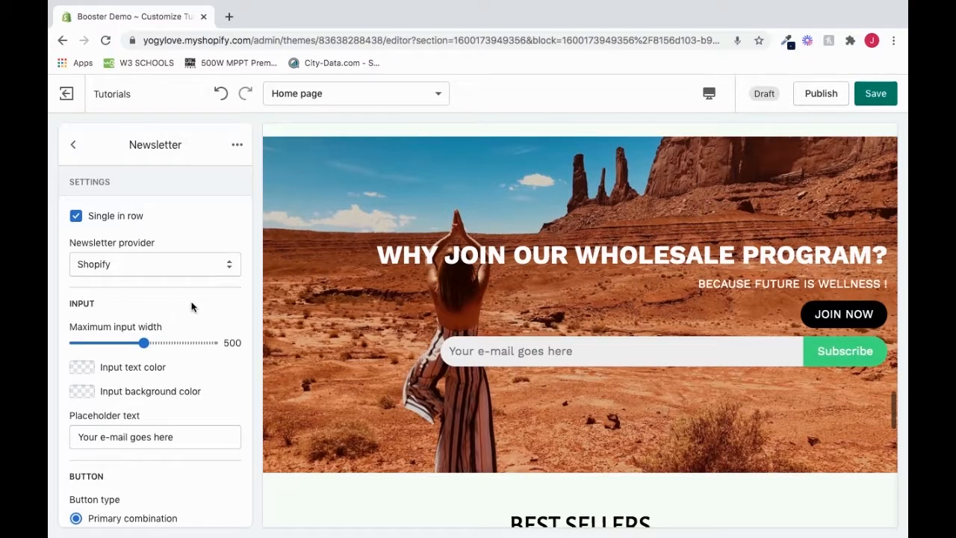
click(71, 148)
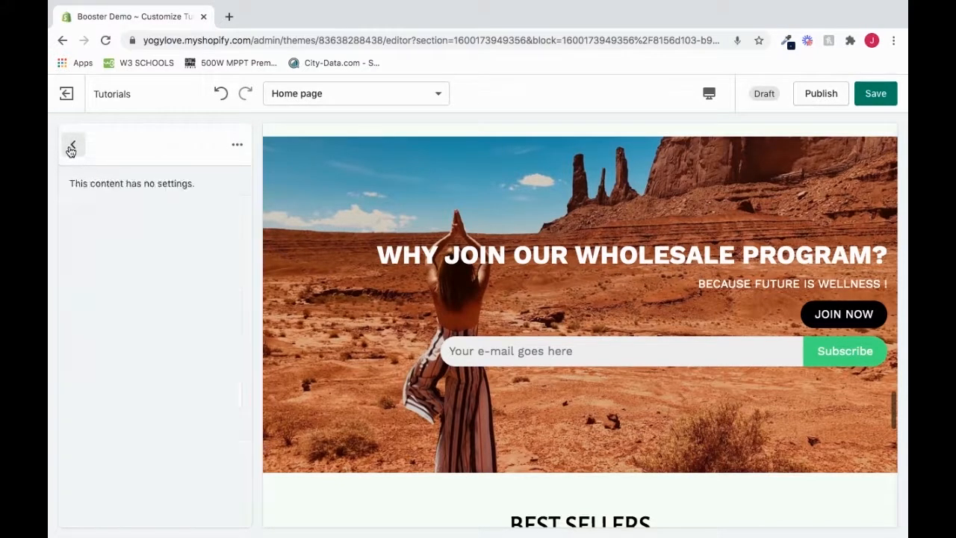
click(71, 148)
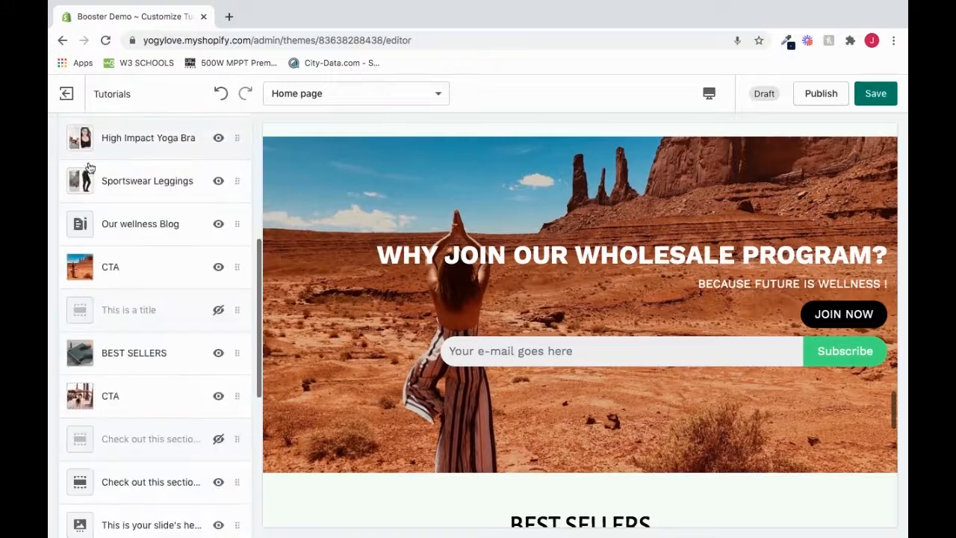
Step: Look through the section types that can be added to the home page, without adding one
scroll(161, 311, down, 1)
scroll(159, 310, down, 3)
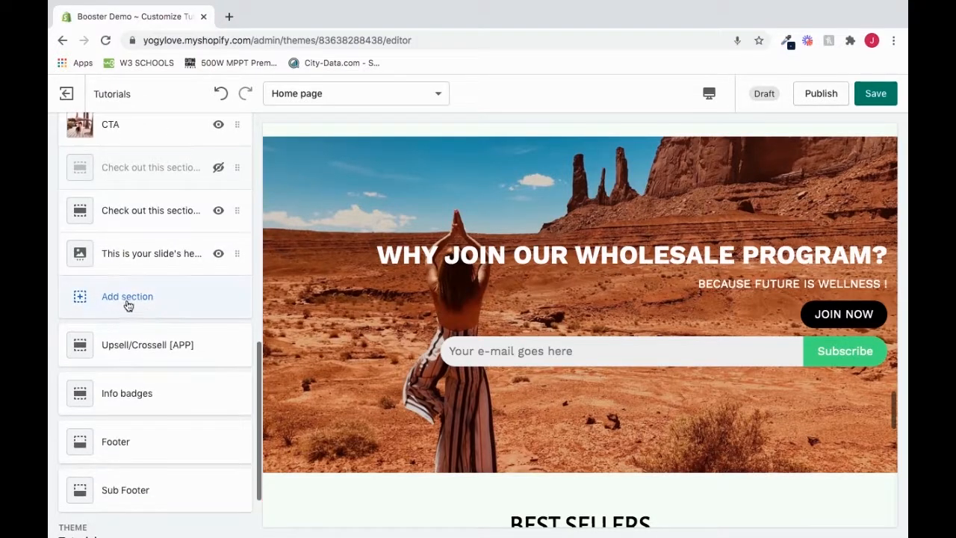
click(140, 306)
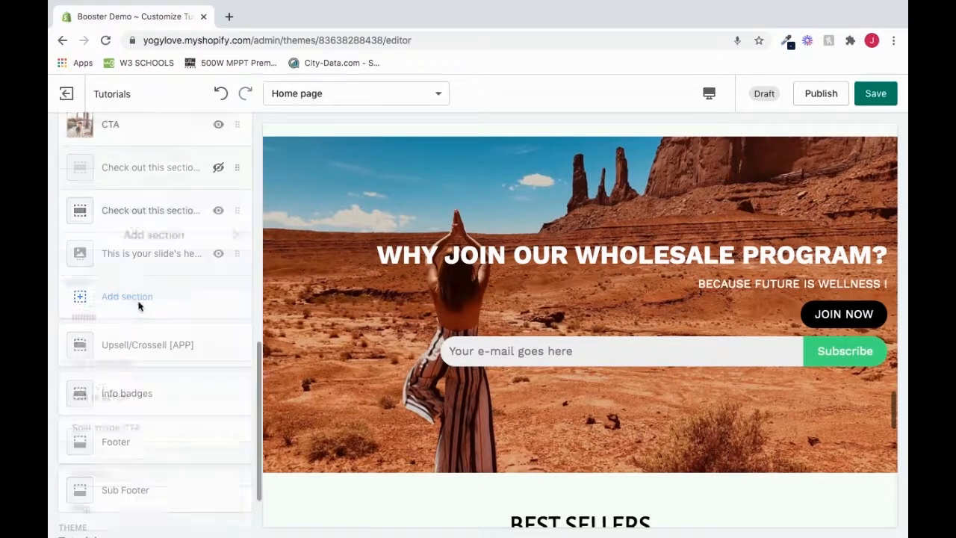
scroll(180, 268, down, 1)
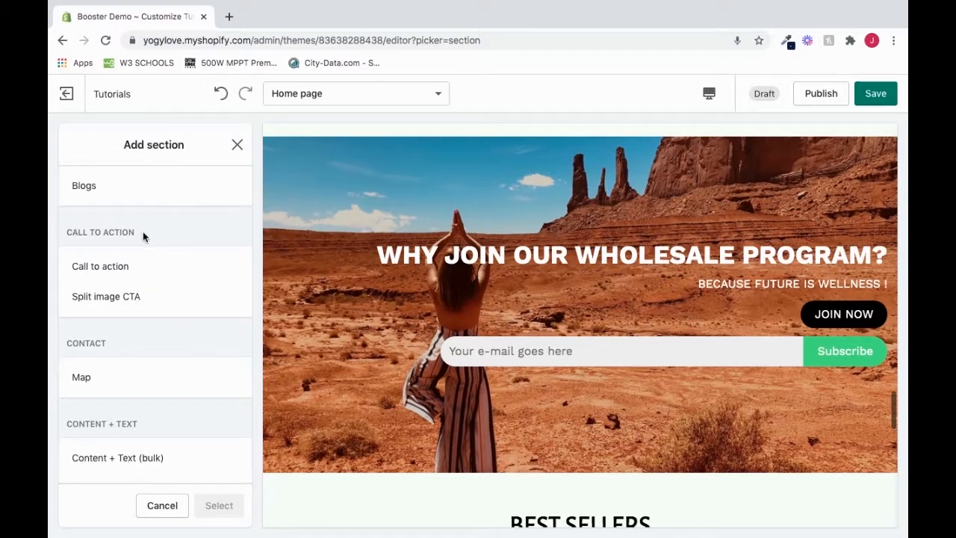
scroll(157, 324, down, 3)
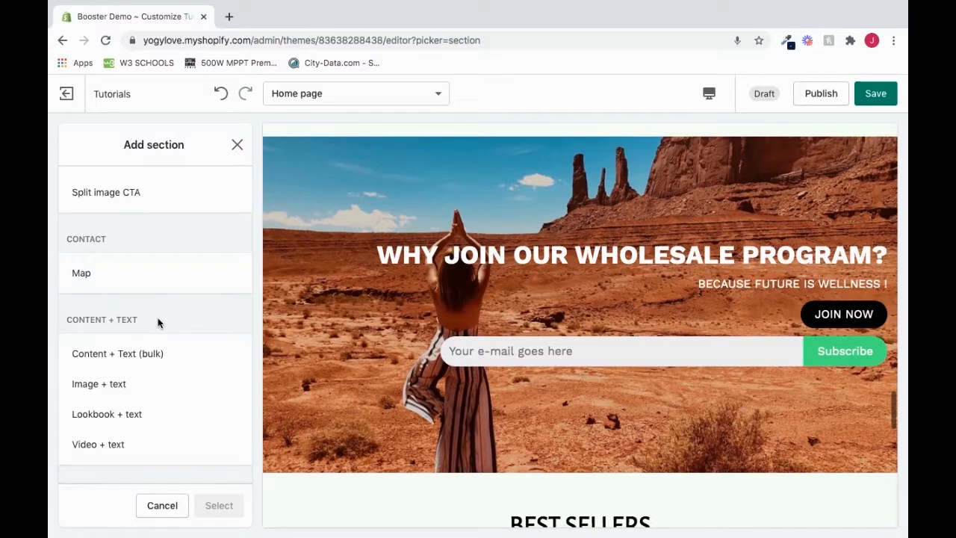
click(237, 144)
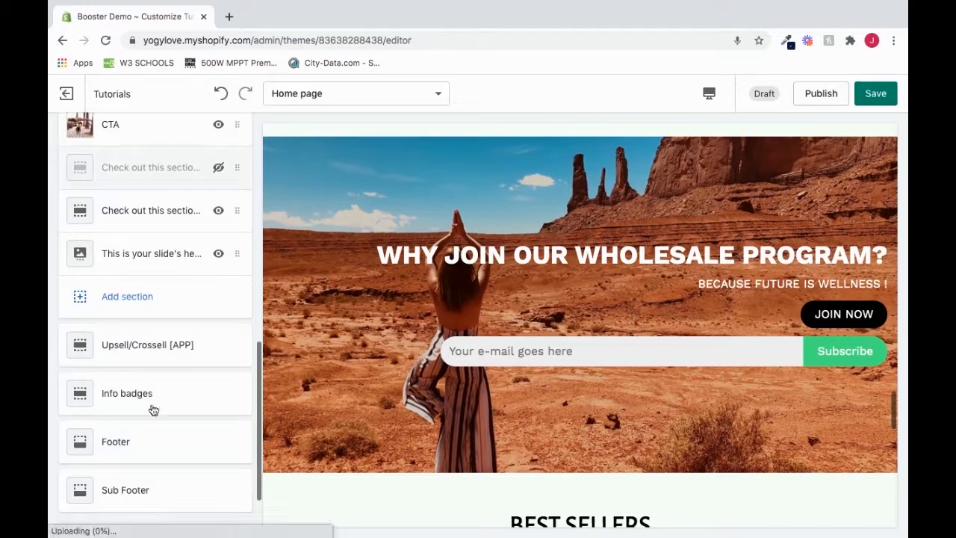
scroll(164, 358, down, 2)
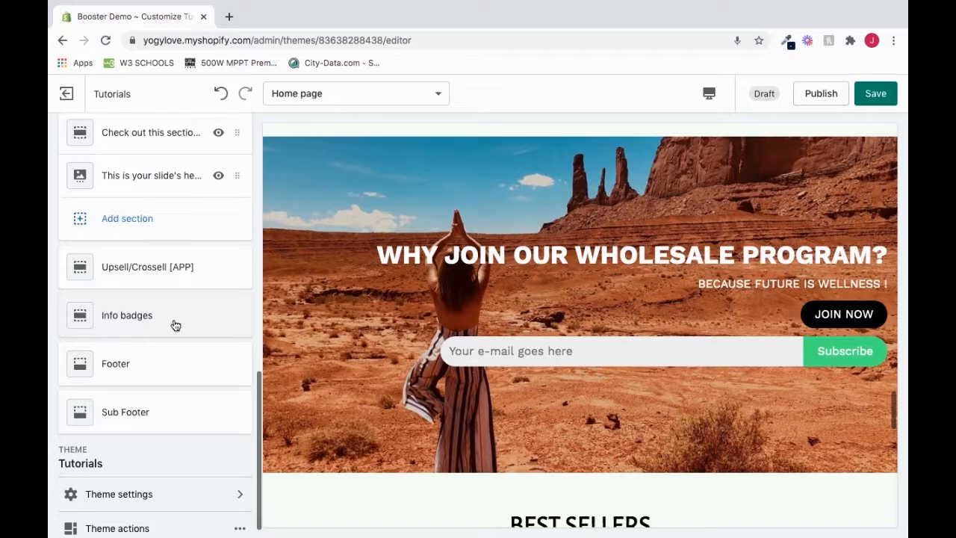
Step: Reopen the desert-image CTA section and review the content types it can hold, including Newsletter
click(164, 424)
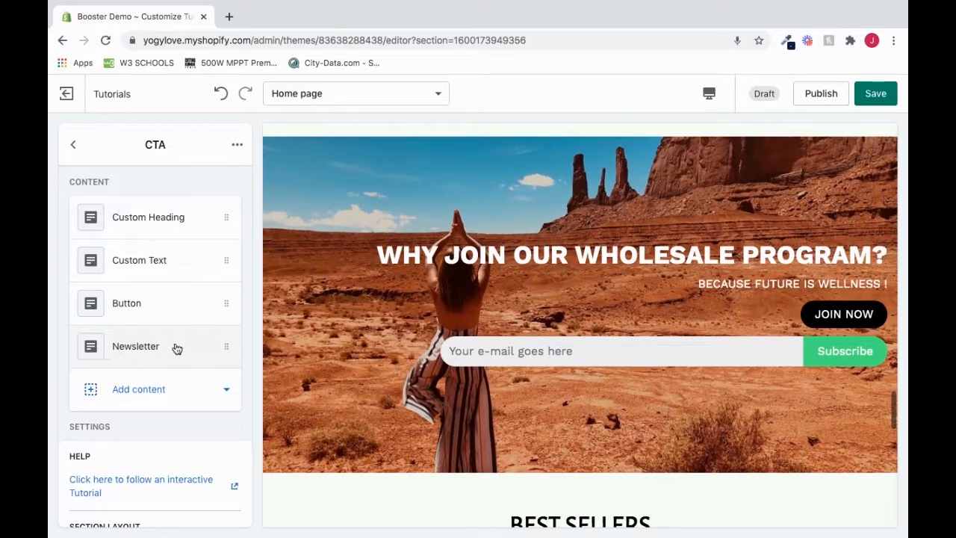
click(150, 393)
scroll(189, 280, down, 2)
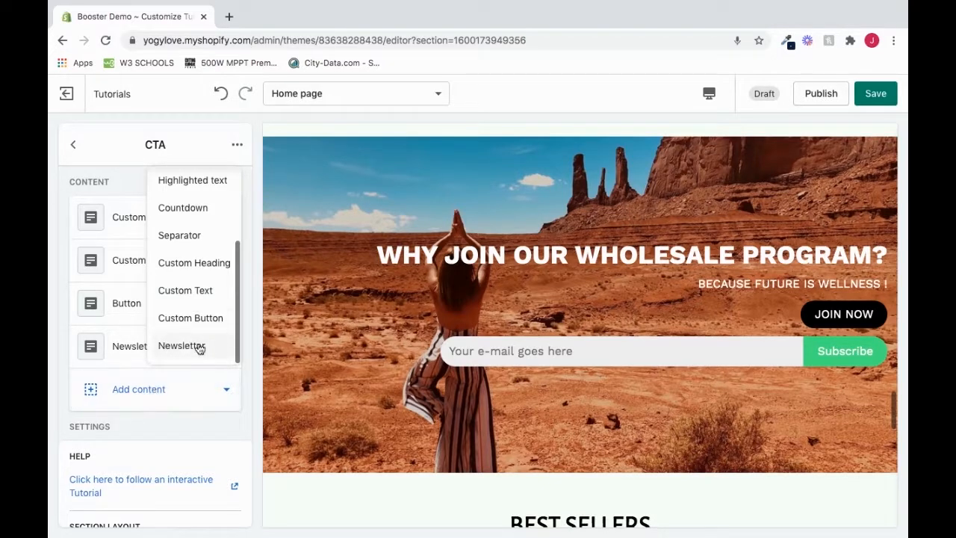
click(161, 423)
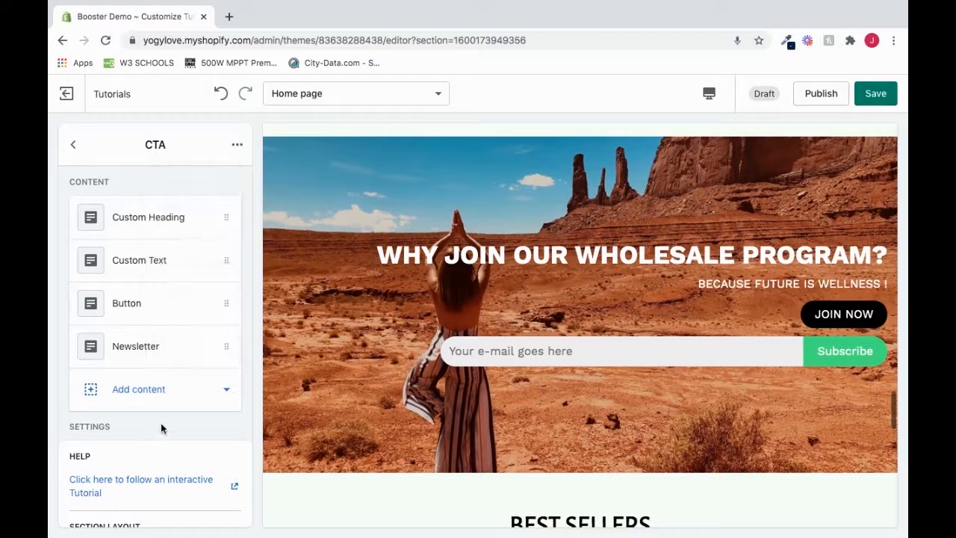
Step: Set the newsletter provider of the CTA section's Newsletter block to Mailchimp
click(171, 351)
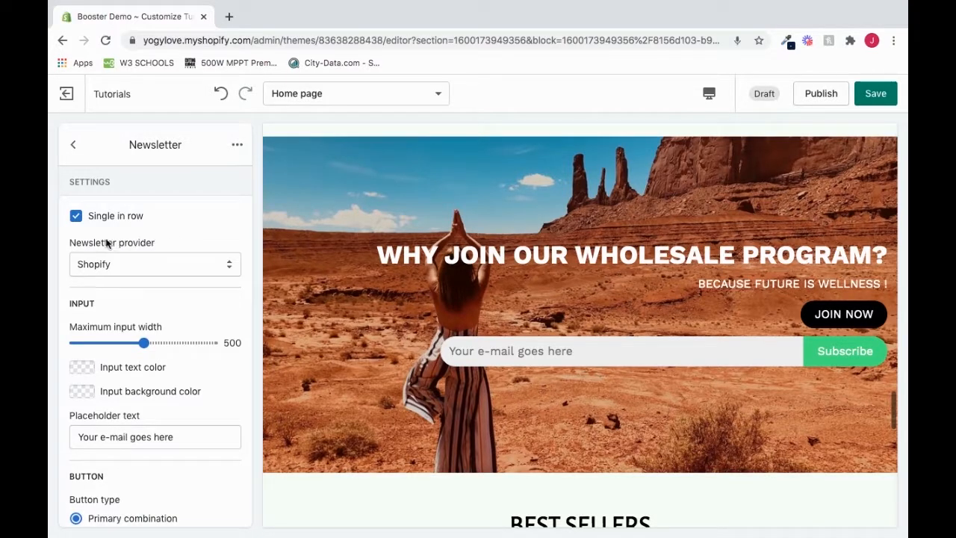
click(137, 264)
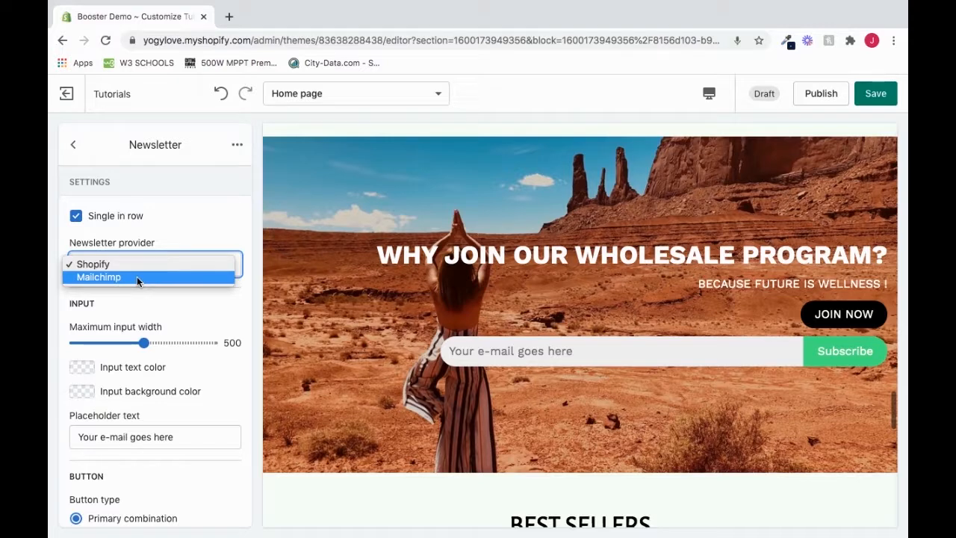
click(115, 263)
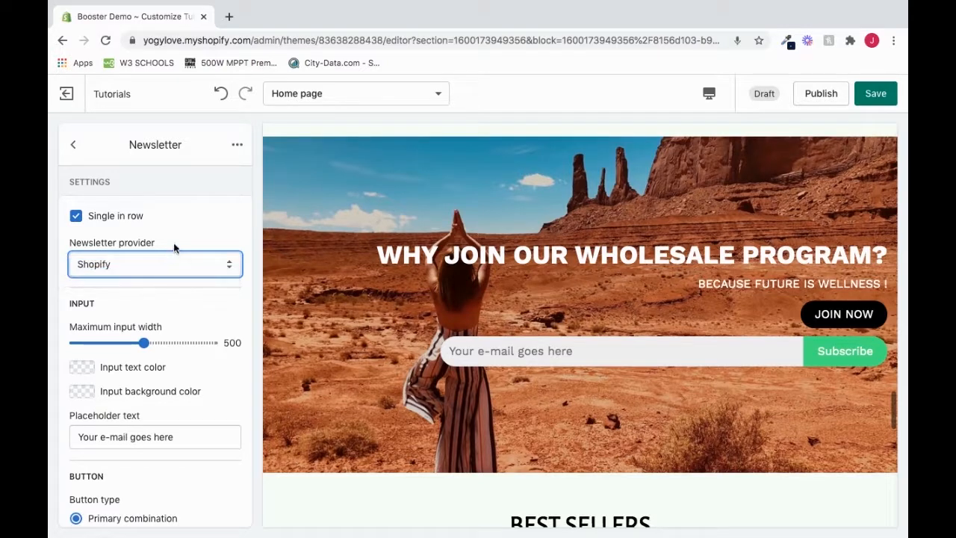
scroll(194, 298, down, 2)
scroll(195, 298, up, 1)
scroll(195, 298, up, 1)
click(156, 263)
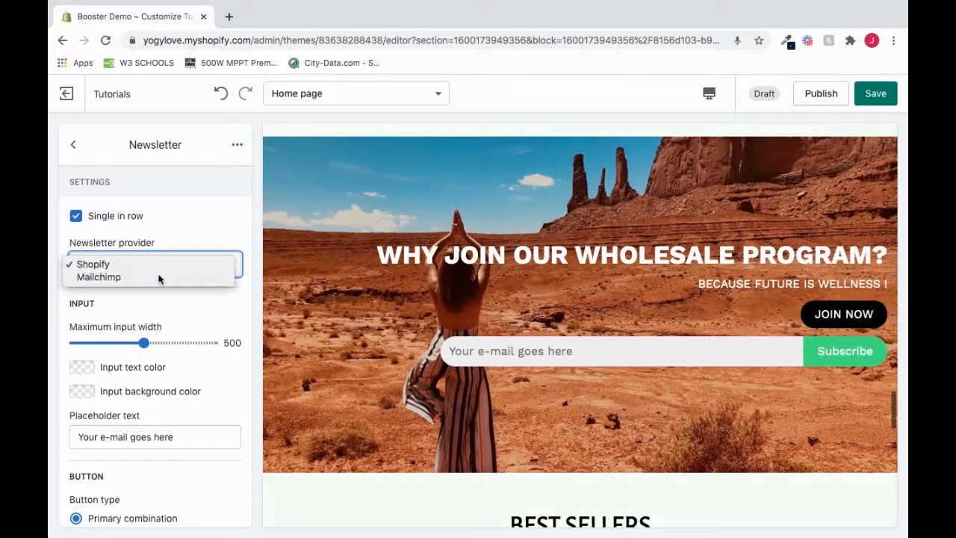
click(160, 278)
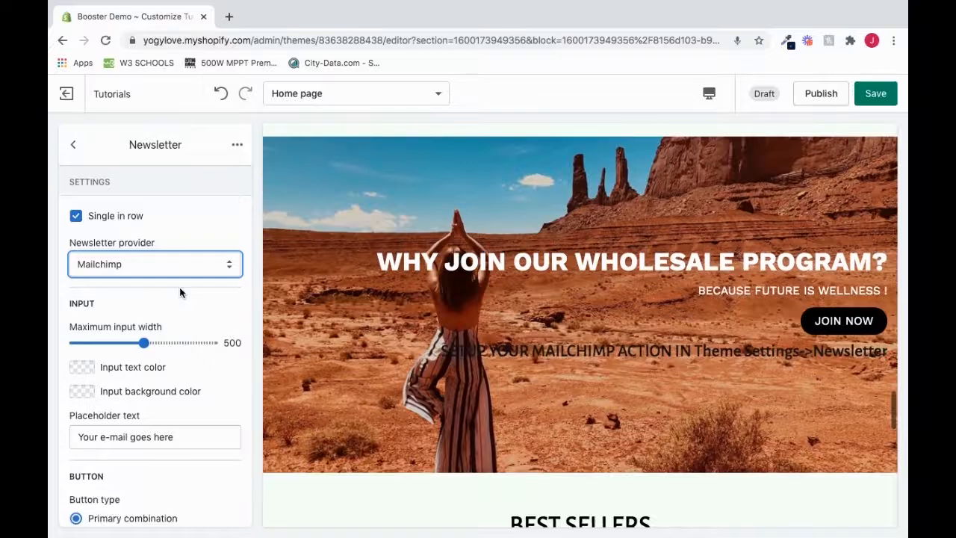
Step: Review the Newsletter block's input and button settings and highlight the Mailchimp setup notice in the CTA preview
scroll(179, 287, down, 2)
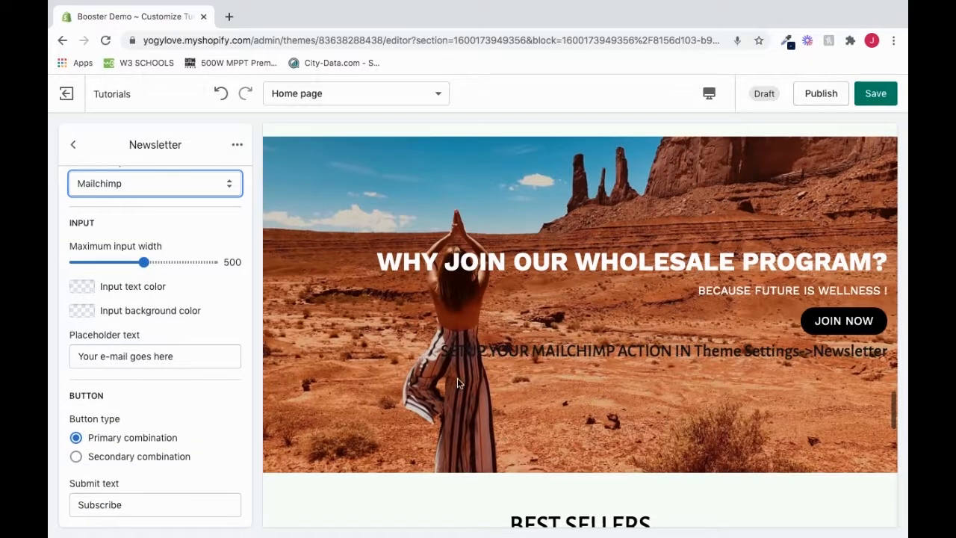
scroll(459, 382, down, 1)
click(445, 312)
drag(613, 303, 887, 307)
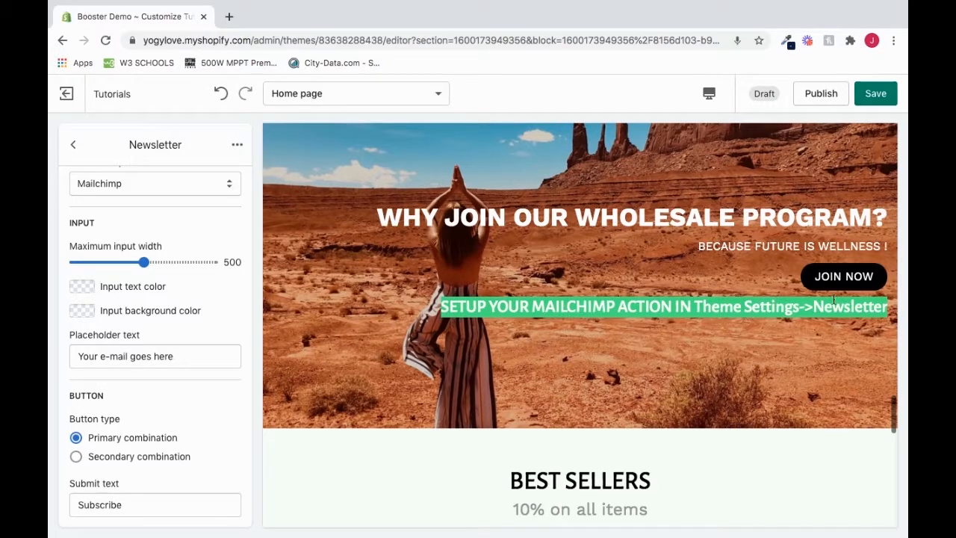
Step: Leave the CTA section and open the Newsletter category of the theme settings
click(74, 146)
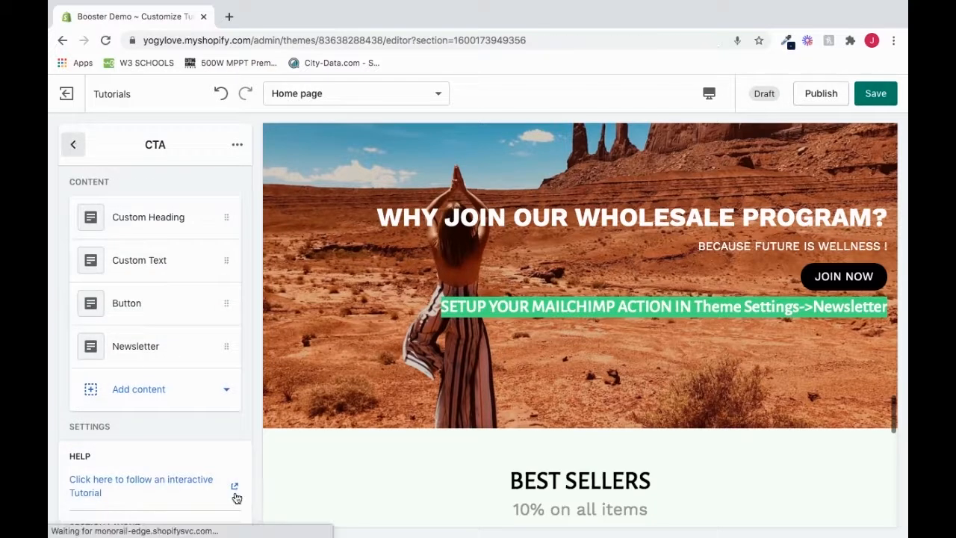
click(74, 145)
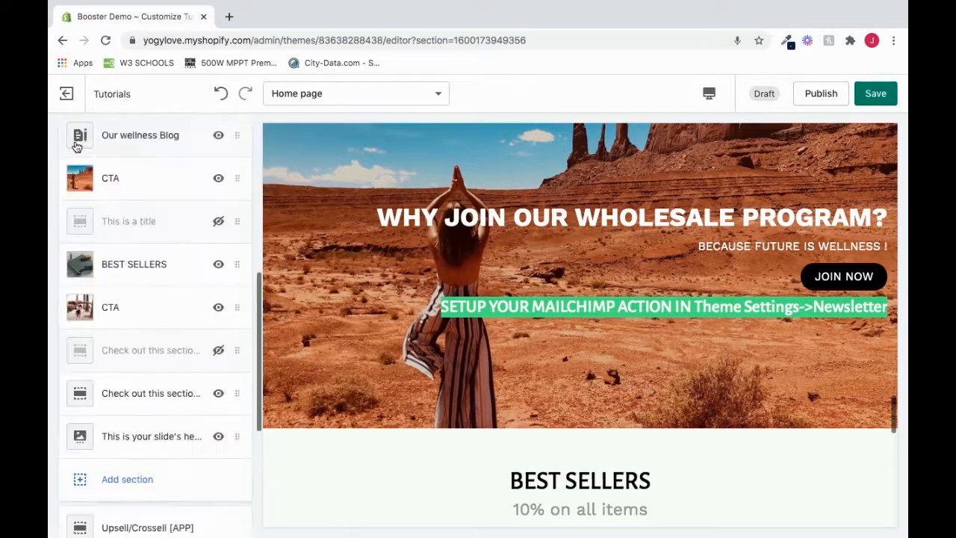
scroll(164, 380, down, 3)
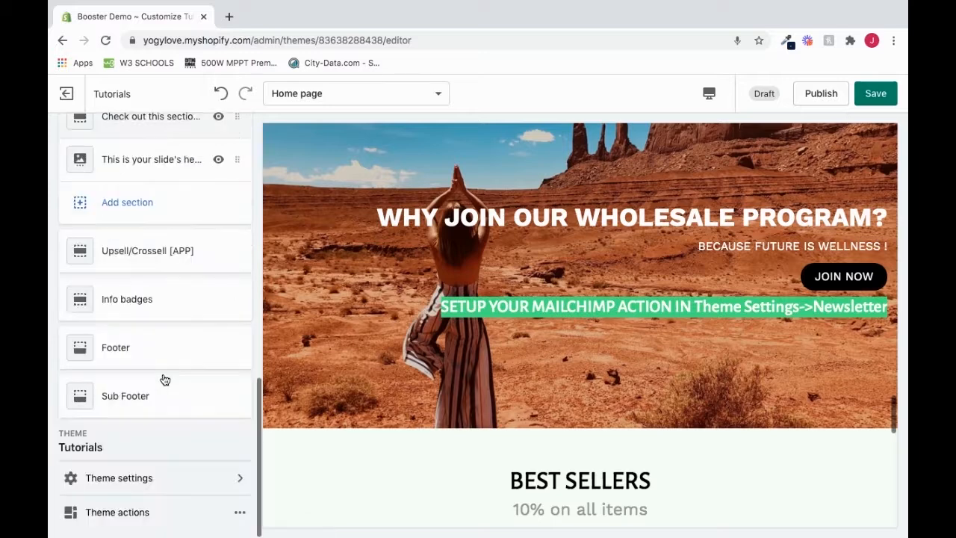
click(146, 478)
scroll(146, 478, down, 3)
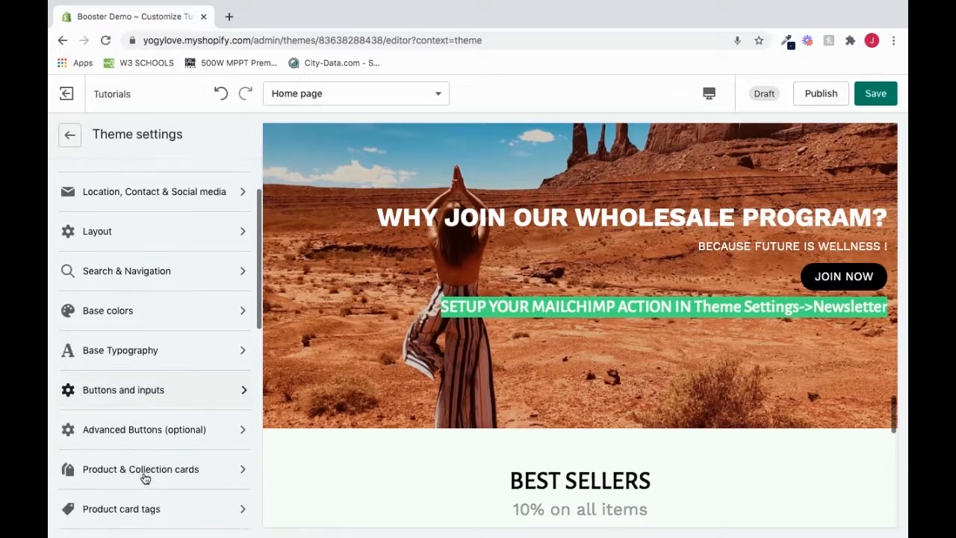
scroll(146, 478, down, 4)
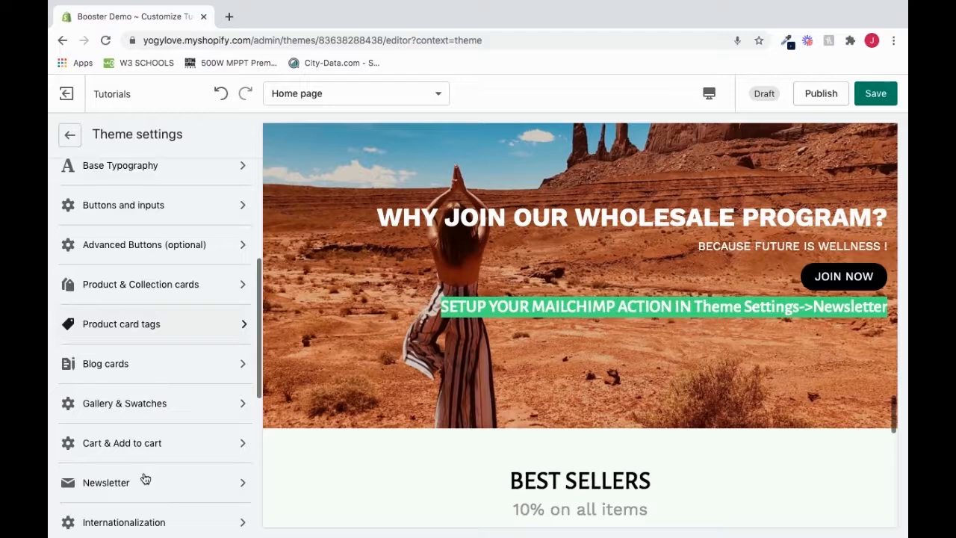
scroll(146, 478, down, 2)
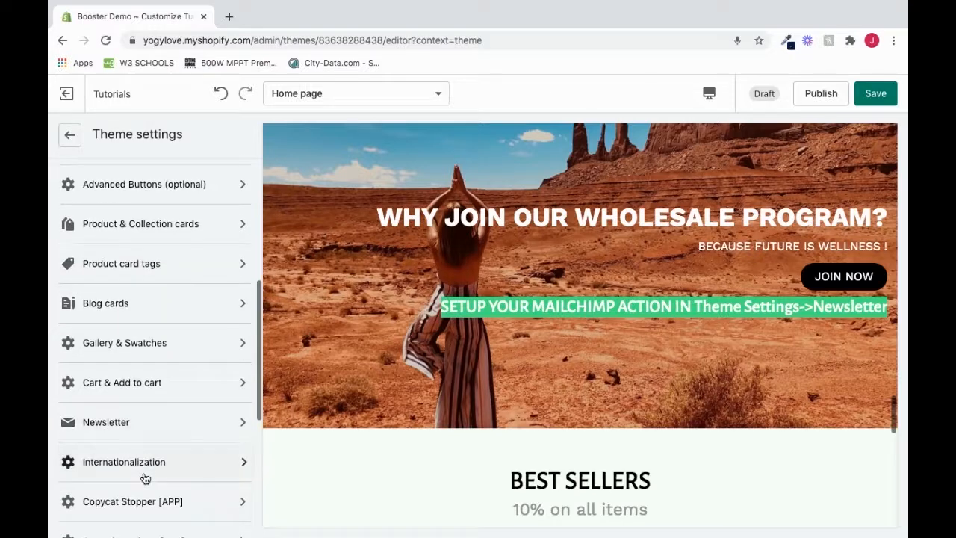
click(123, 422)
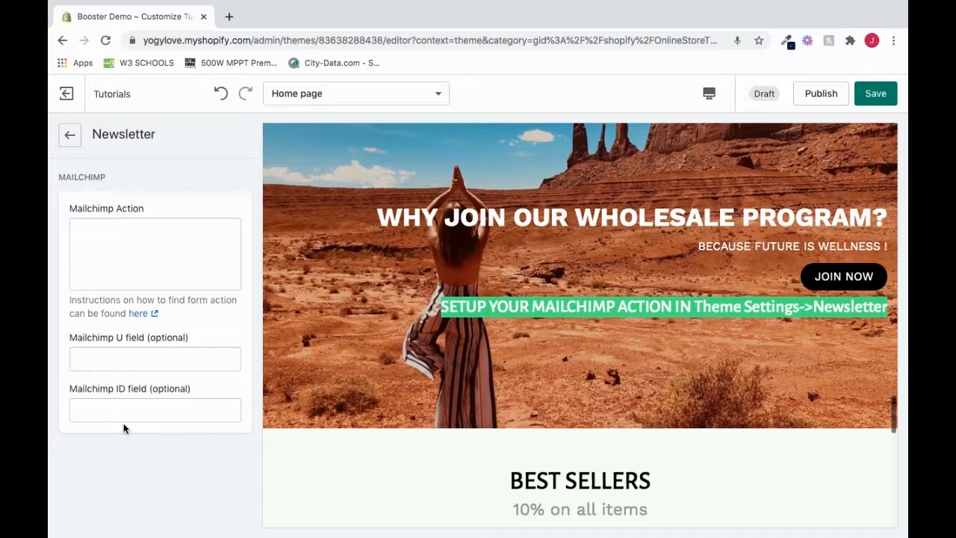
Step: Examine the Mailchimp Action, U and ID fields in the theme's newsletter settings and return to the section list
drag(73, 211, 155, 208)
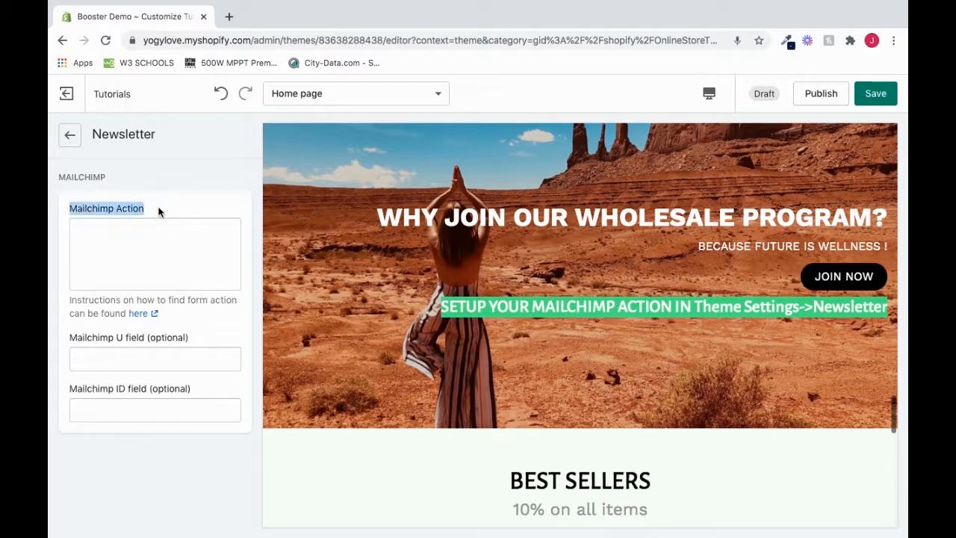
click(166, 212)
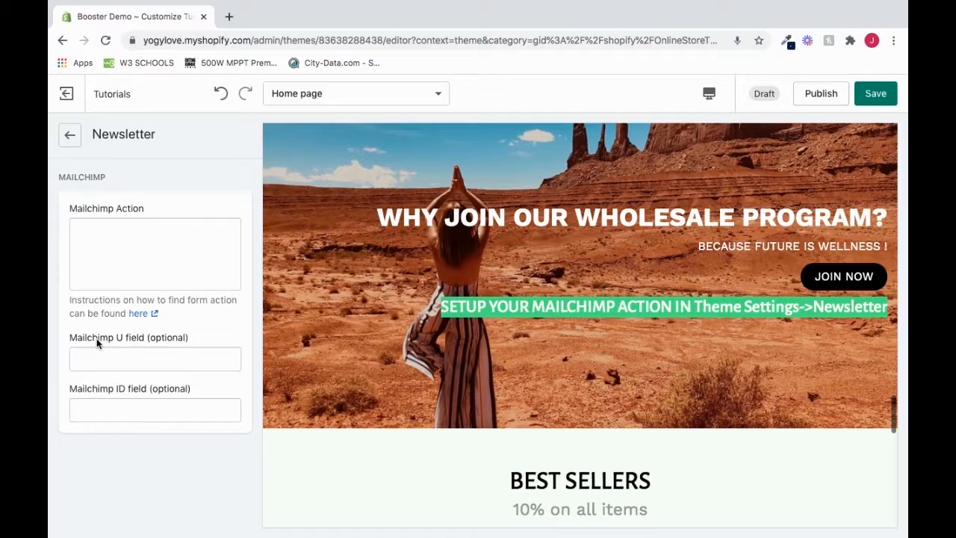
drag(115, 337, 139, 338)
drag(118, 389, 150, 388)
click(171, 335)
click(111, 256)
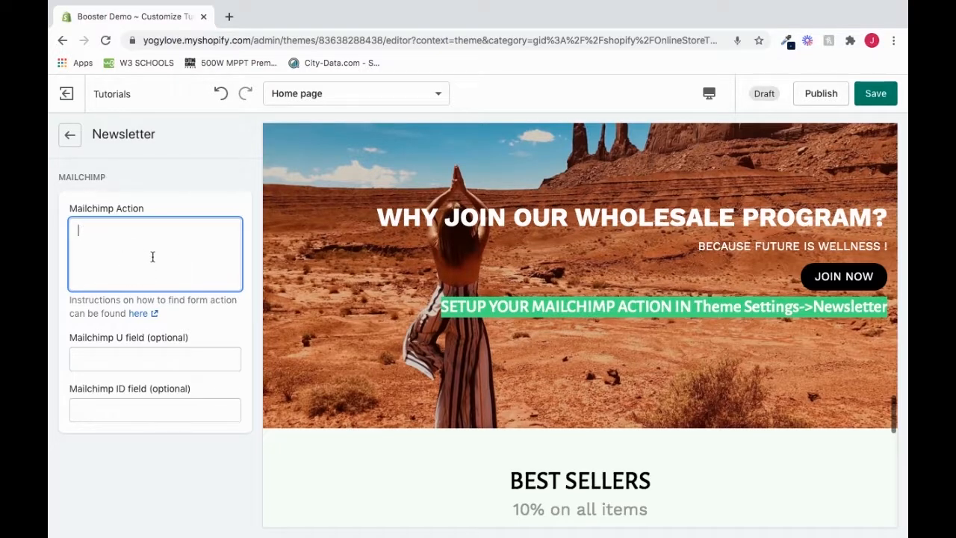
click(69, 135)
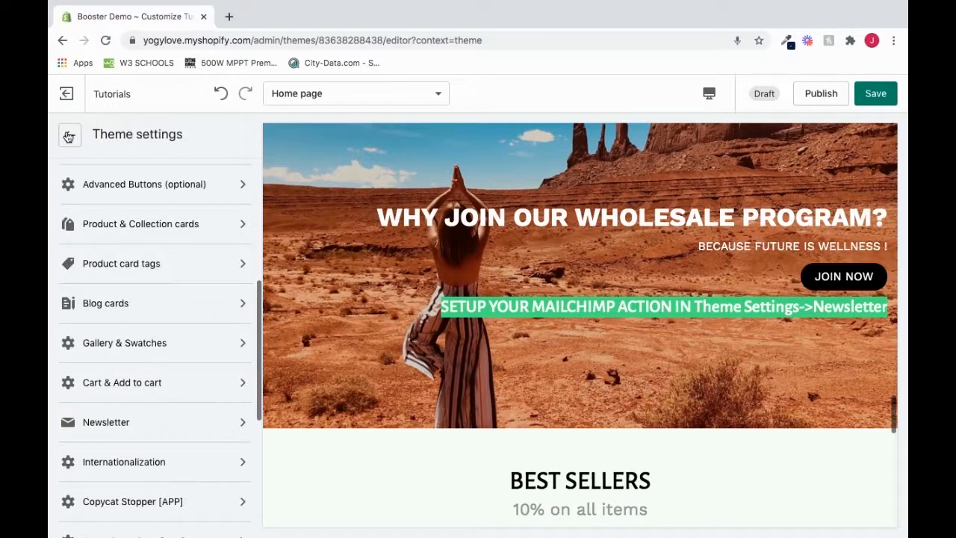
click(69, 135)
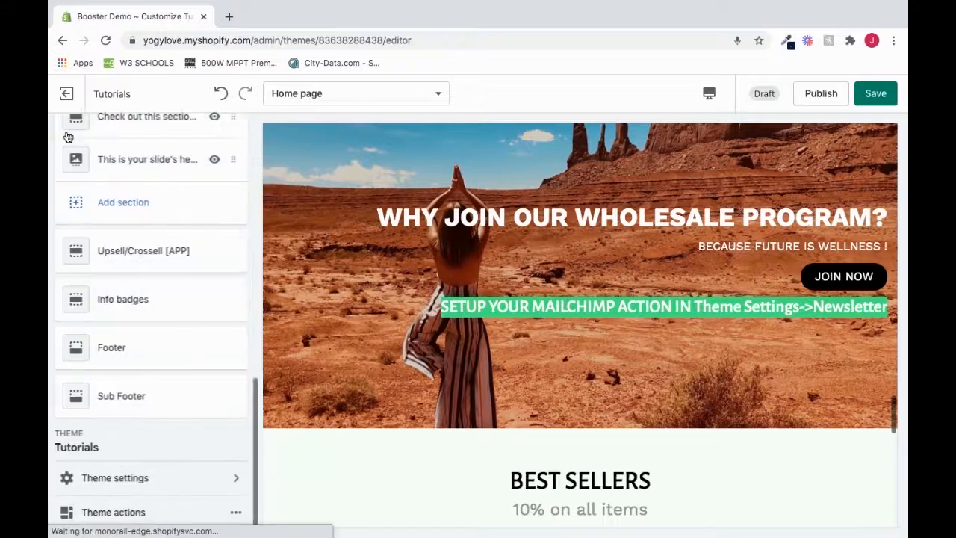
Step: Set the newsletter provider of the CTA section's Newsletter block to Shopify
scroll(135, 232, up, 3)
scroll(136, 232, up, 2)
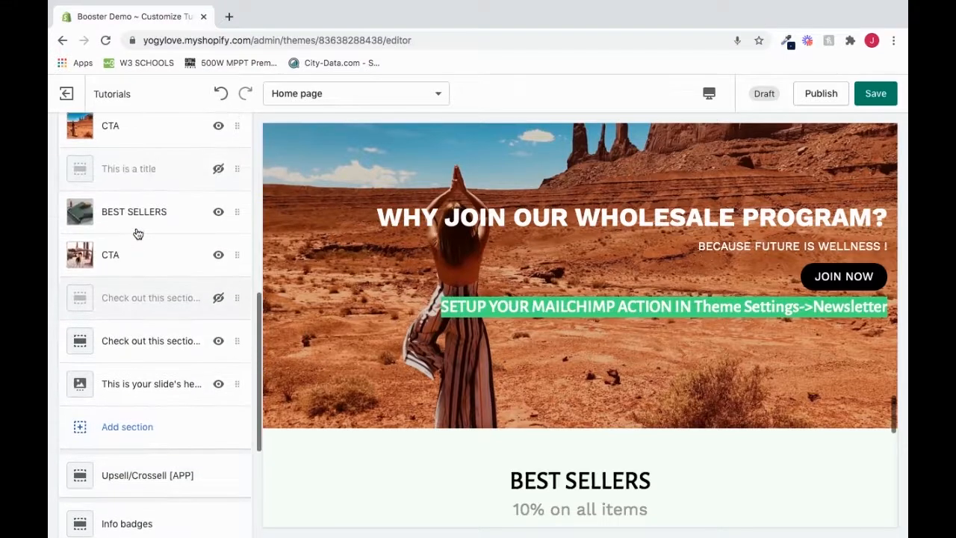
scroll(157, 266, up, 3)
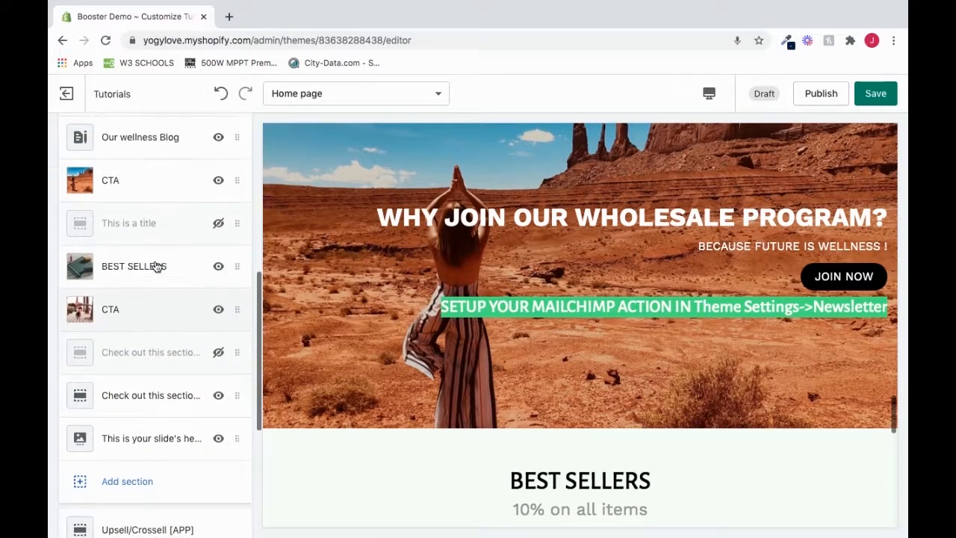
click(152, 205)
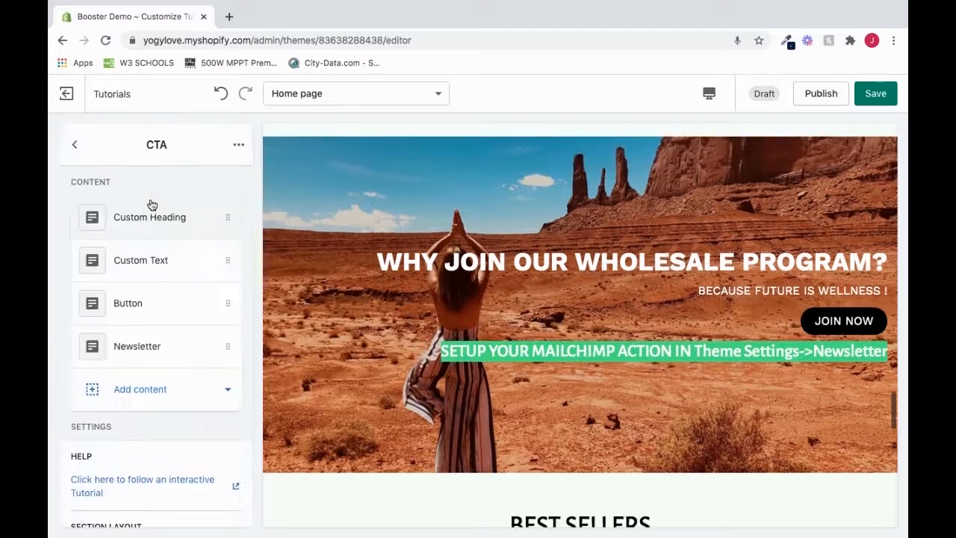
click(156, 350)
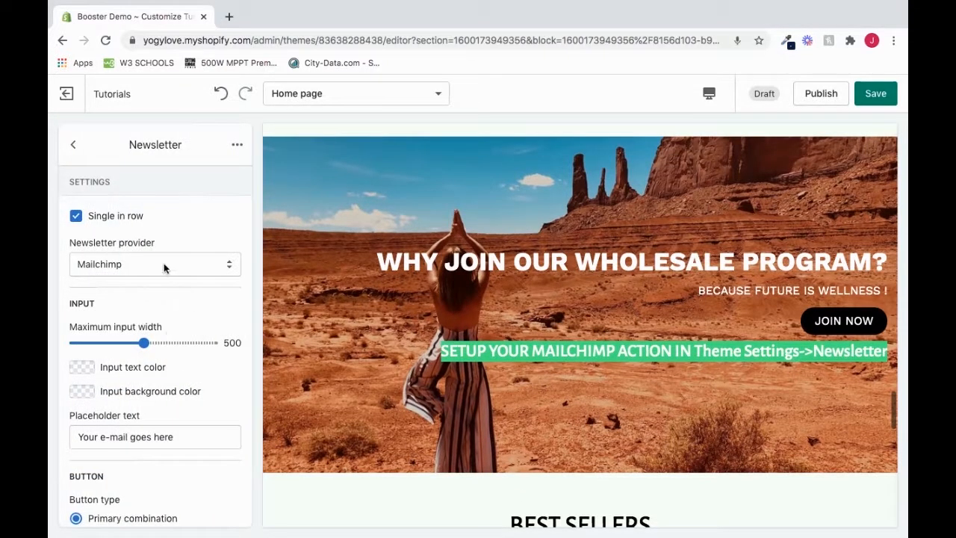
click(130, 265)
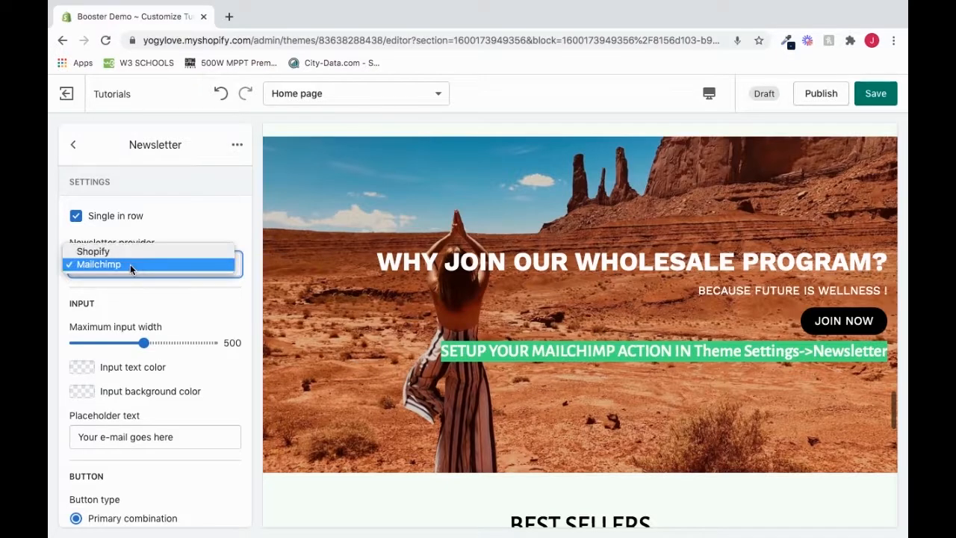
click(119, 254)
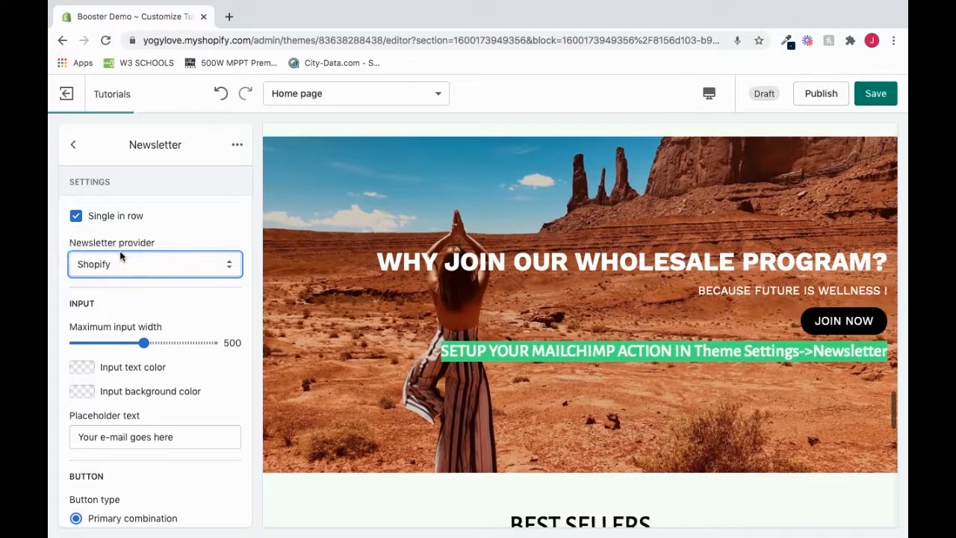
click(167, 296)
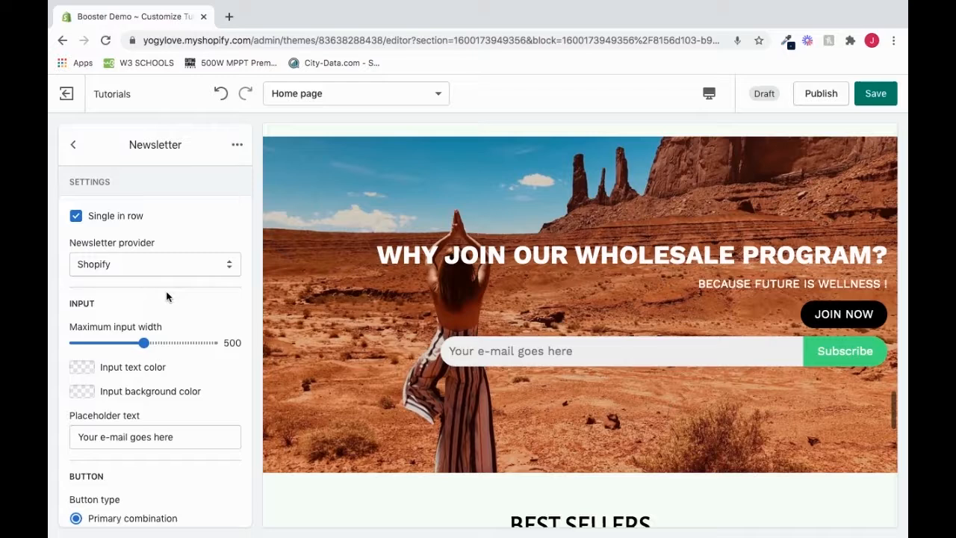
Step: Test the e-mail field in the CTA preview with the sample text "hgjhghj" and clear it
scroll(166, 296, down, 1)
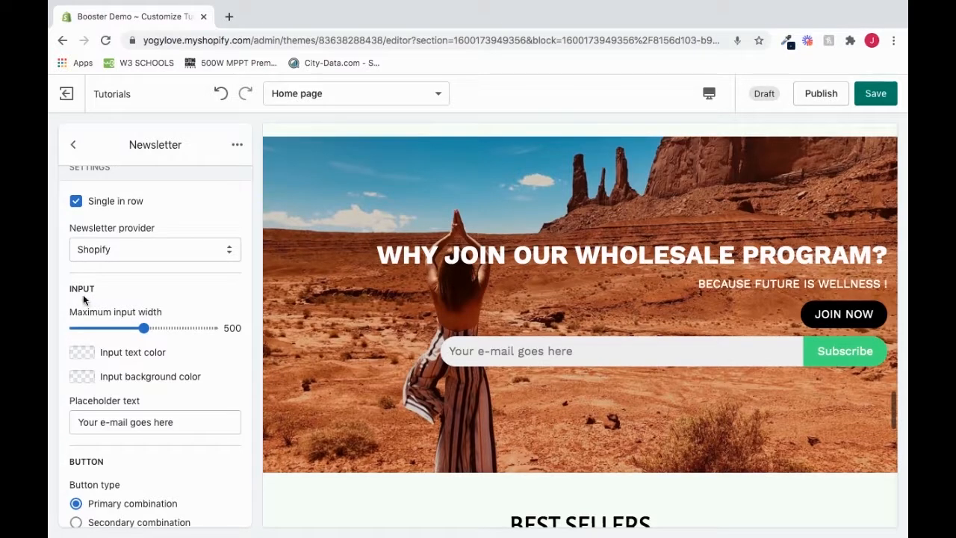
click(521, 352)
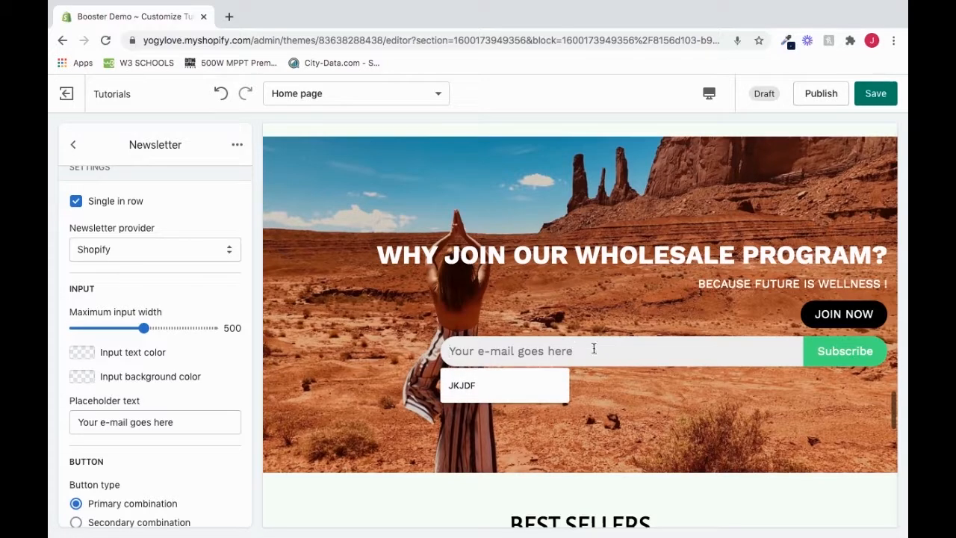
text(hgjhghj)
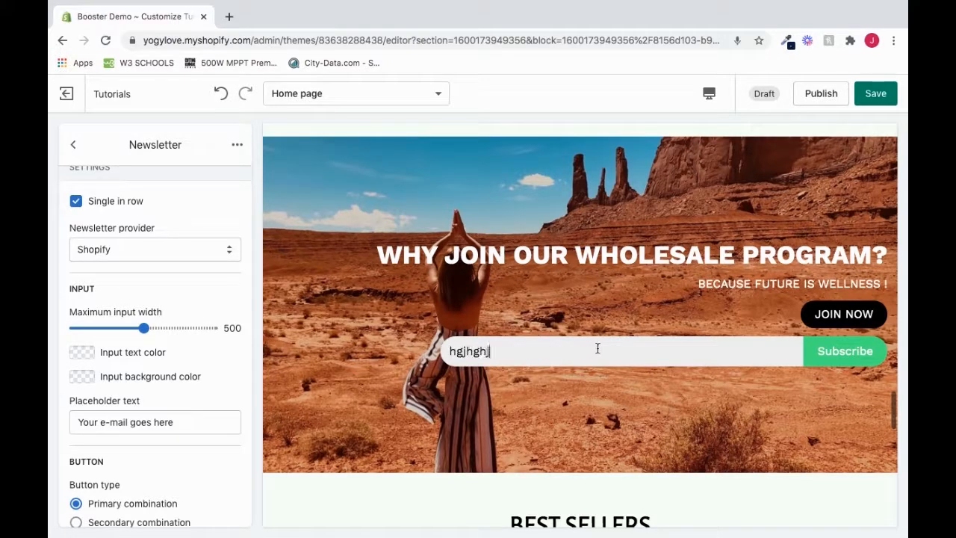
key(BackSpace)
key(BackSpace)
key(BackSpace)
key(BackSpace)
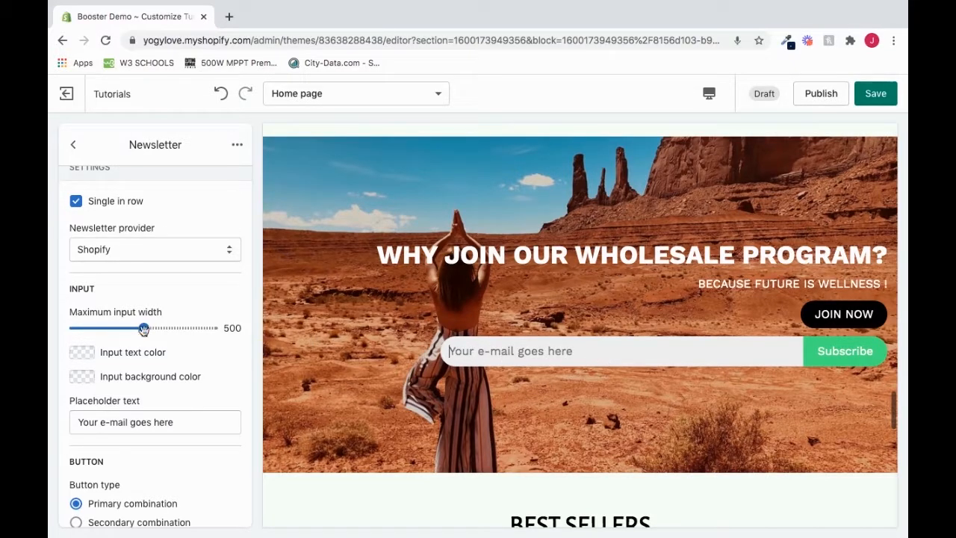
Step: Set the Newsletter block's maximum input width to 530 and its input text color to red #FF0000
drag(145, 330, 89, 330)
drag(90, 327, 148, 328)
click(83, 354)
drag(162, 377, 200, 345)
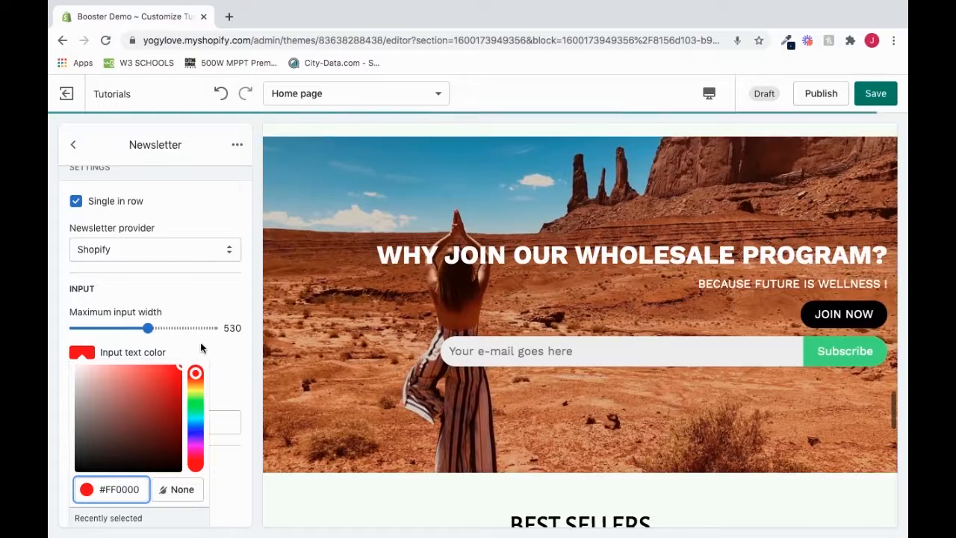
click(201, 346)
Step: Check the input text color by entering "jjj" in the preview's e-mail field and clearing it
click(502, 348)
text(jjj)
key(BackSpace)
key(BackSpace)
key(BackSpace)
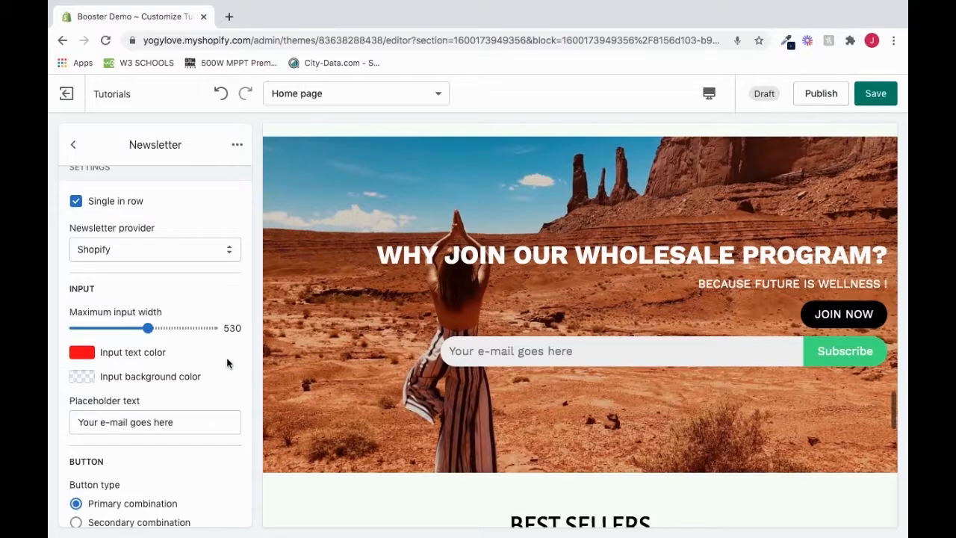
Step: Set the Newsletter block's input background color to yellow #FFD900
click(82, 376)
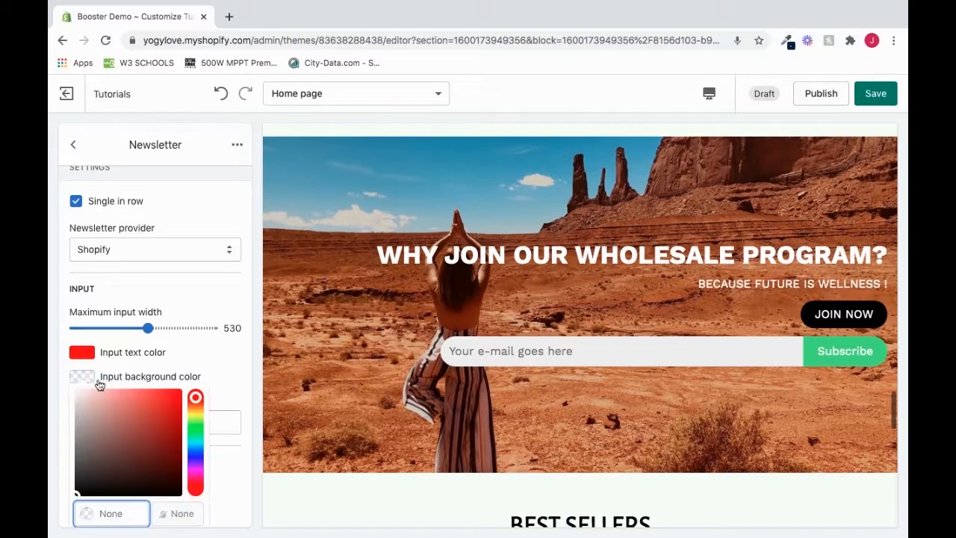
drag(166, 408, 192, 387)
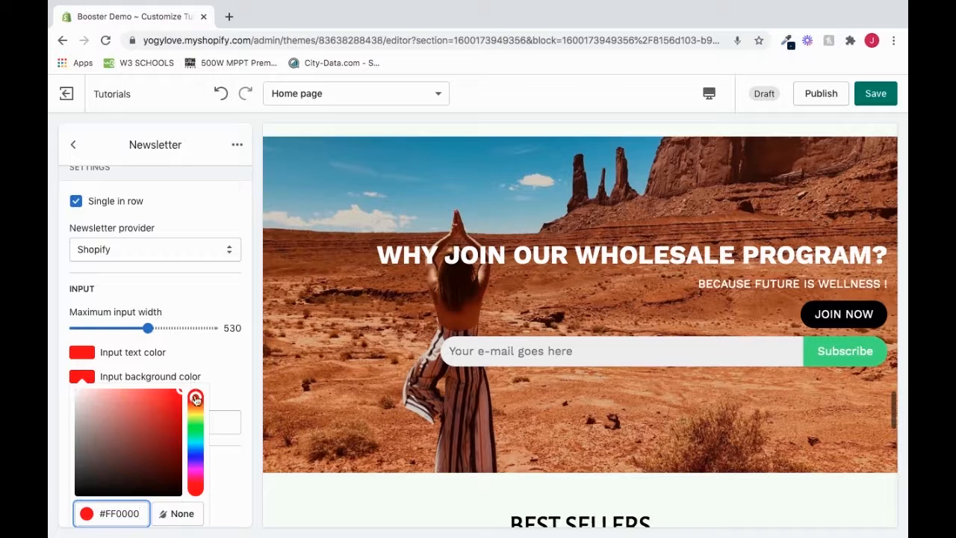
click(195, 410)
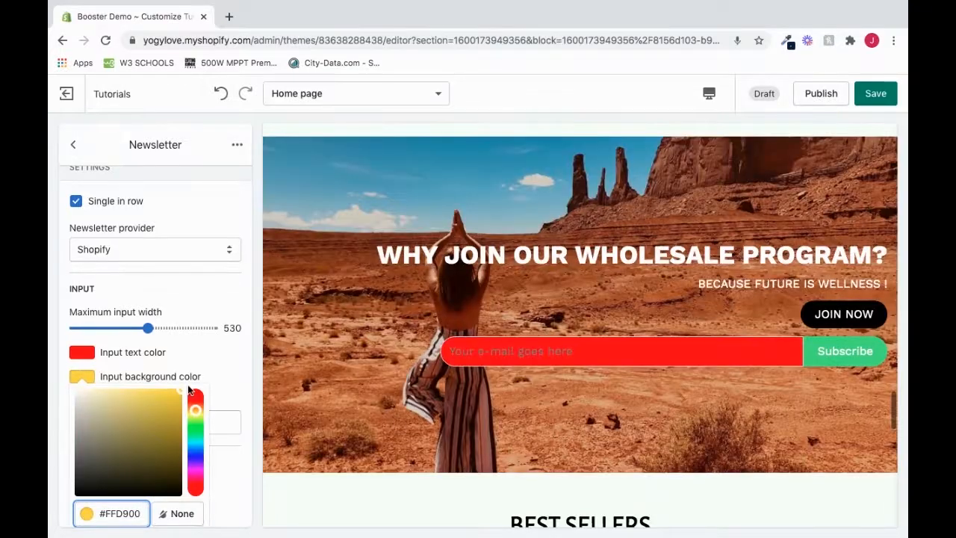
click(210, 363)
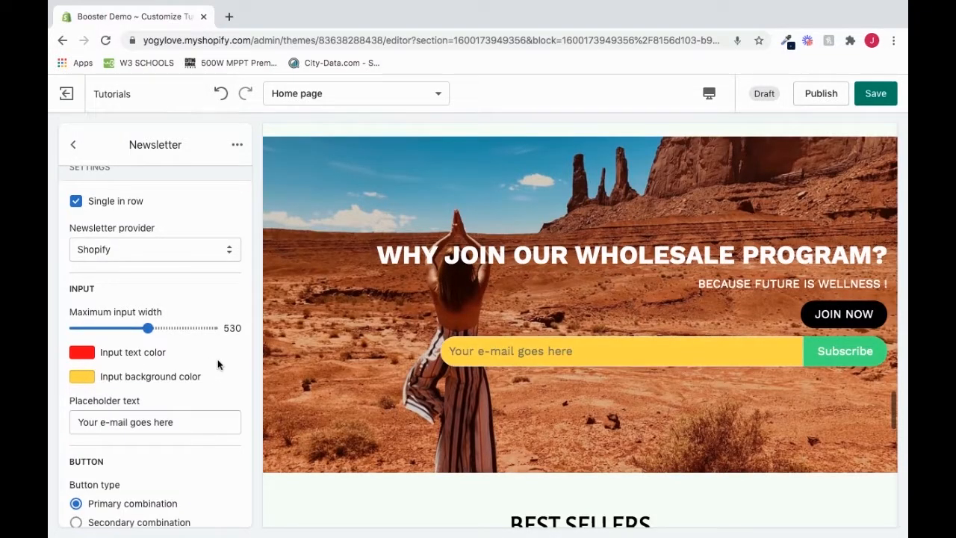
Step: Check the text against the yellow background by entering "jhhg" in the preview's e-mail field and clearing it
click(489, 352)
text(j)
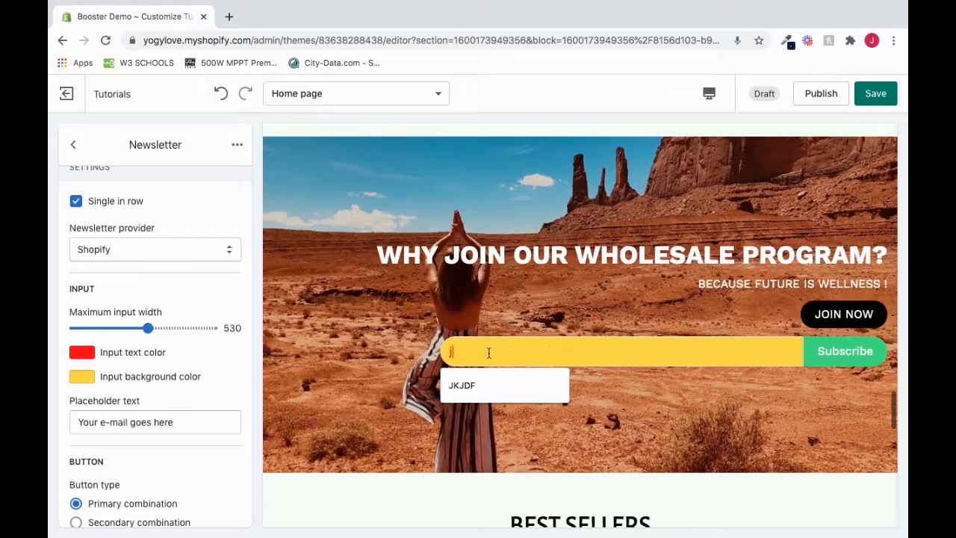
text(hhg)
key(BackSpace)
key(BackSpace)
key(BackSpace)
key(BackSpace)
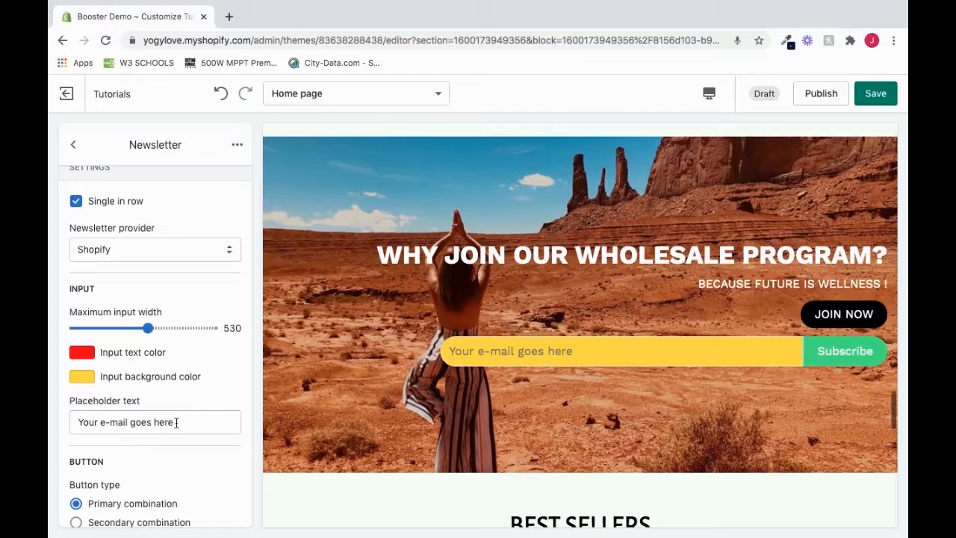
Step: Change the Newsletter block's placeholder text to "Enter Your Email Here"
drag(183, 423, 75, 424)
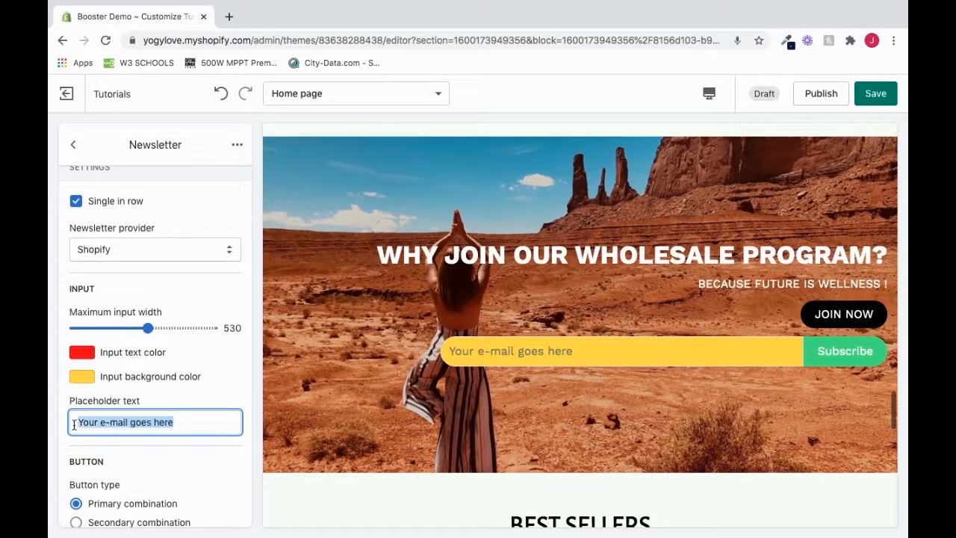
text(Enter Your E)
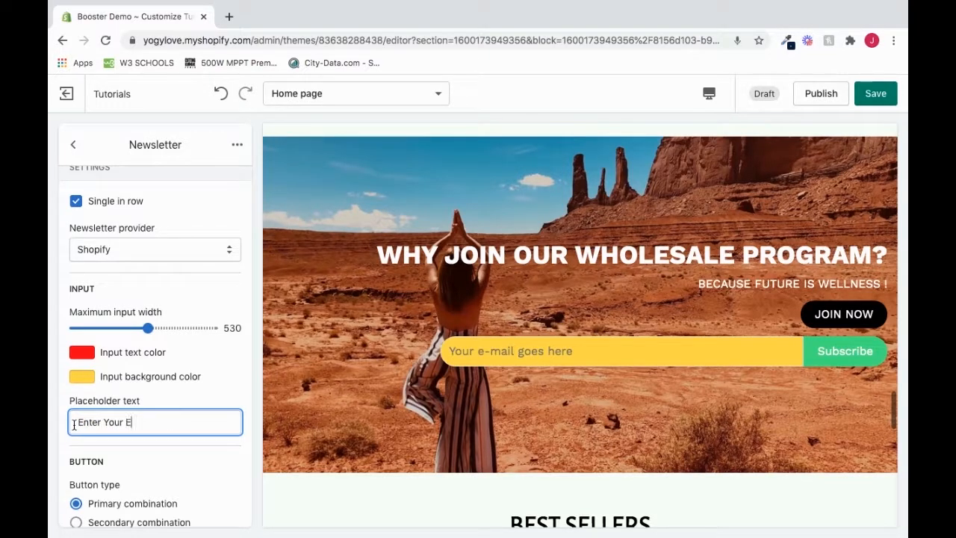
text(mlail Here)
click(152, 402)
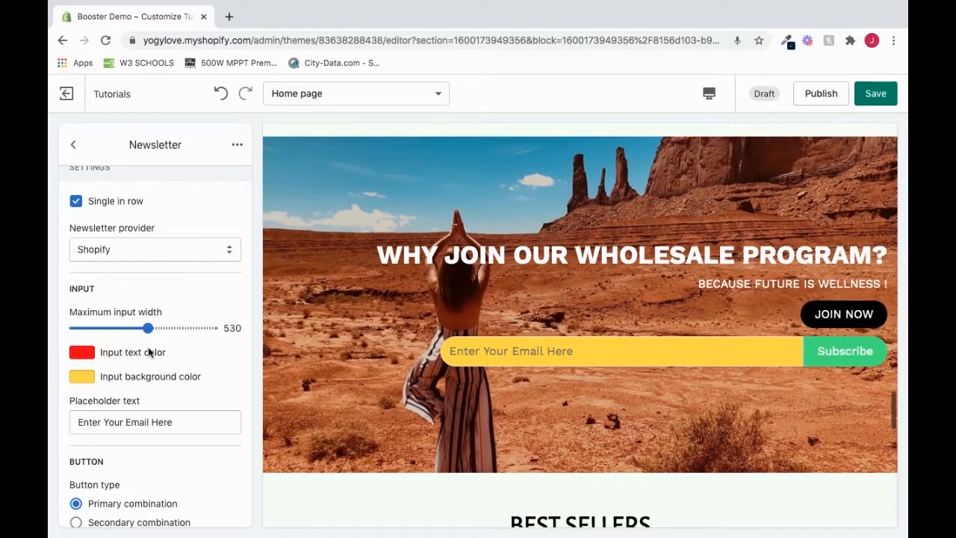
Step: Try out the placeholder in the preview's e-mail field with the text "dd" and clear it
click(497, 352)
text(dd)
key(BackSpace)
key(BackSpace)
Step: Reset the Newsletter block's input background color to None
click(86, 381)
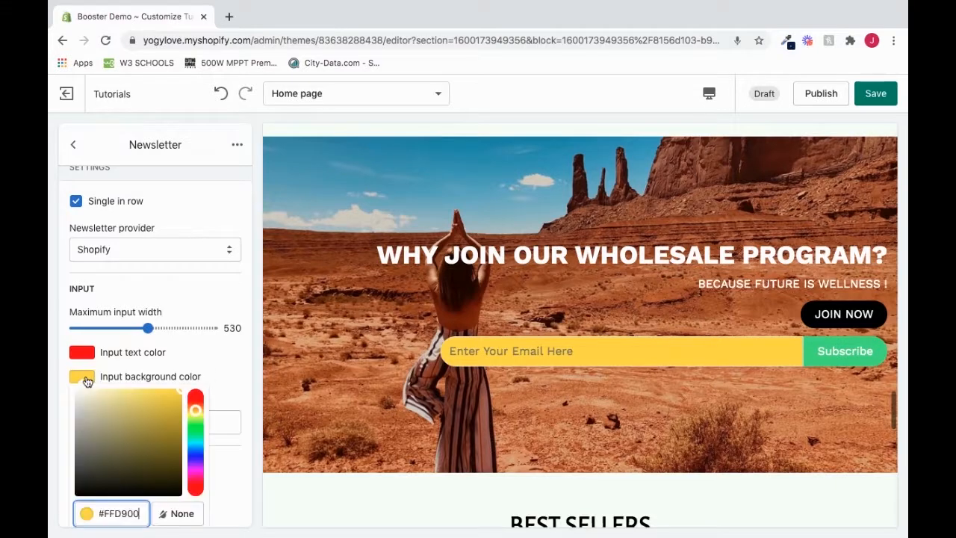
click(180, 513)
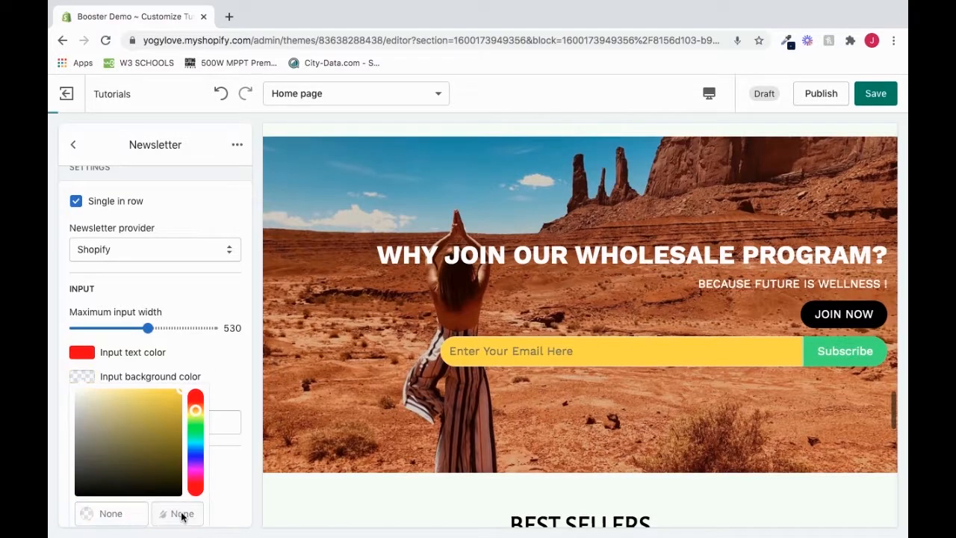
click(228, 369)
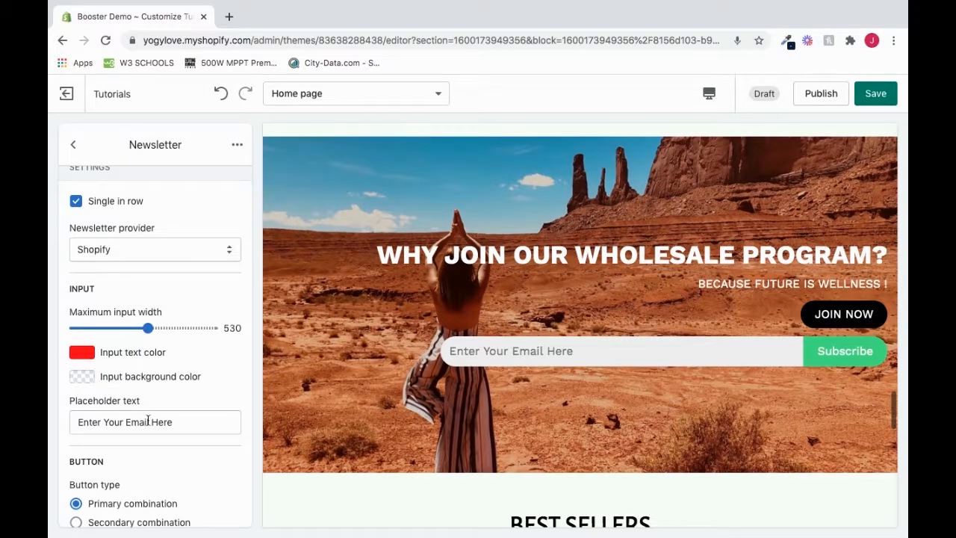
Step: Set the Newsletter block's button type to Secondary combination and highlight the submit text "Subscribe"
scroll(148, 420, down, 2)
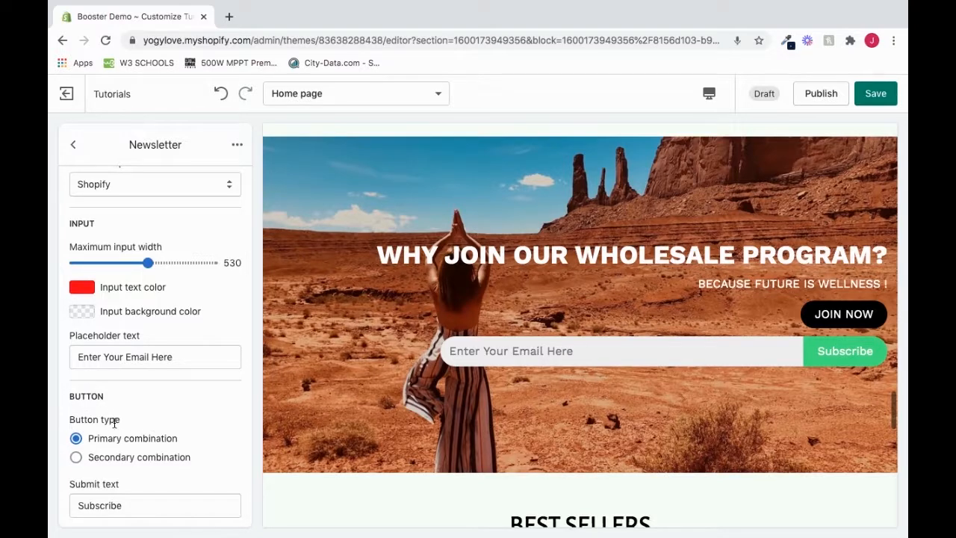
click(76, 458)
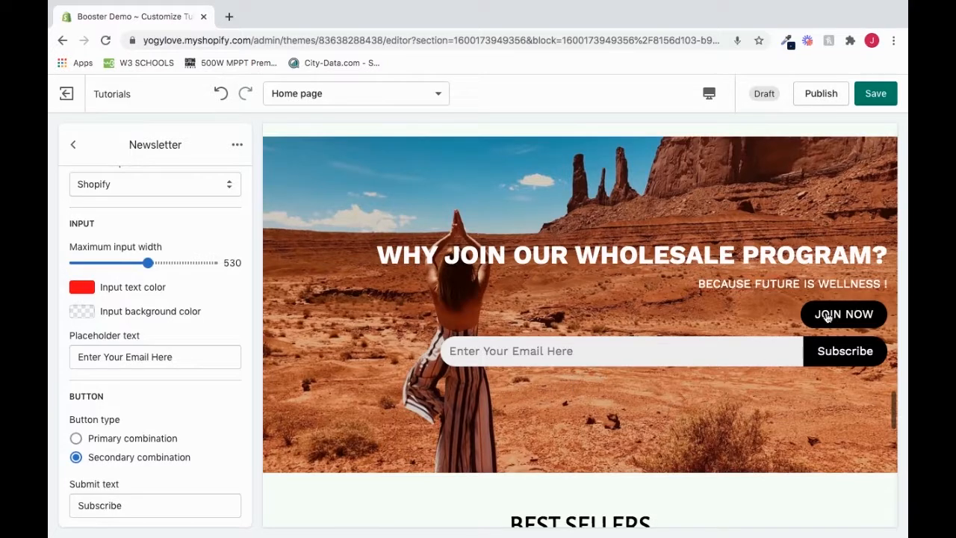
scroll(196, 478, down, 1)
drag(137, 505, 74, 506)
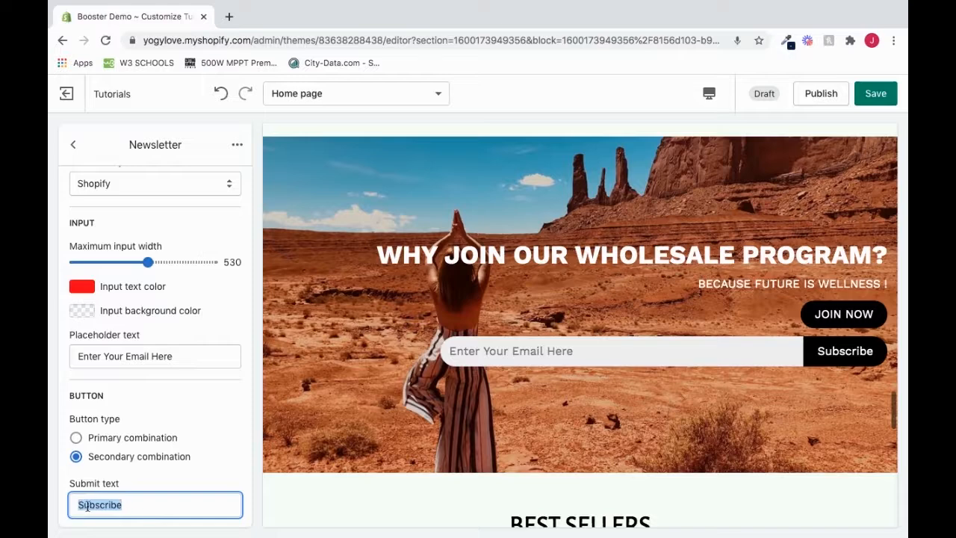
click(161, 478)
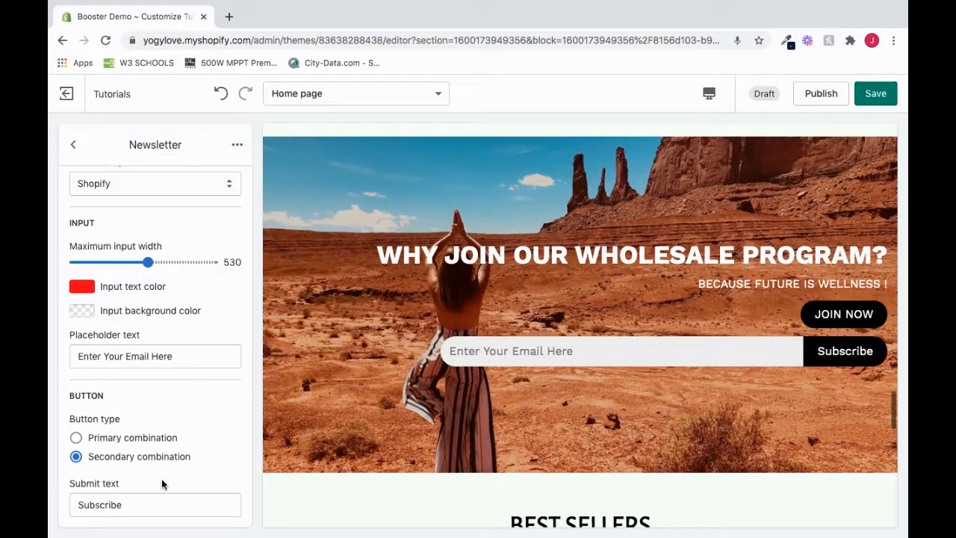
Step: Show the Shopify and Mailchimp choices of the Newsletter block's provider setting
scroll(177, 429, up, 2)
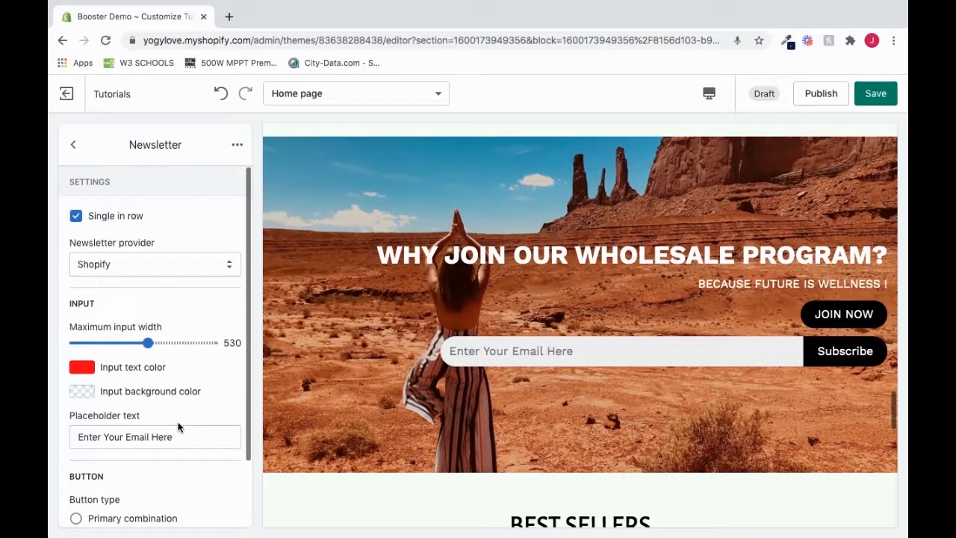
click(113, 266)
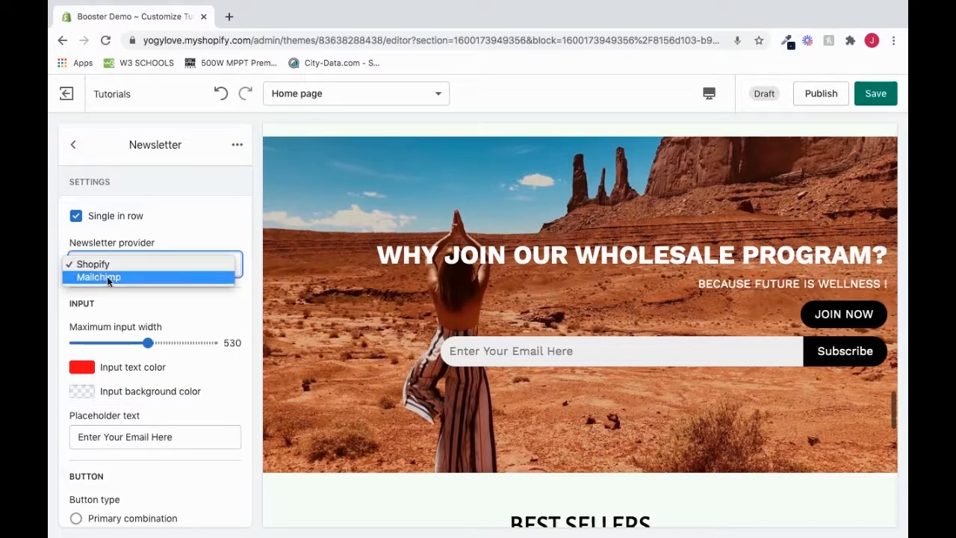